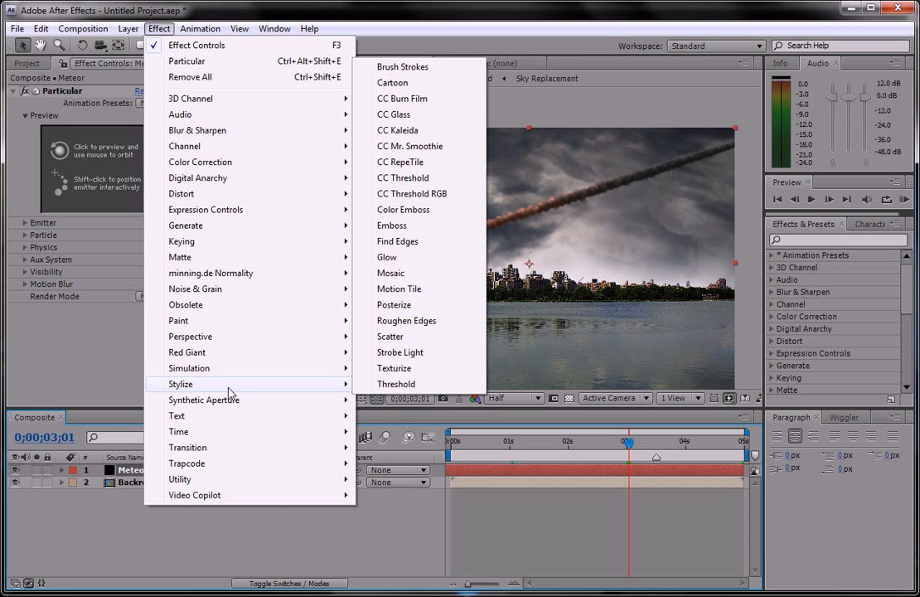
Apply a Glow effect to the Meteor layer with threshold 56.5%, radius 75 and intensity 2.9
click(418, 253)
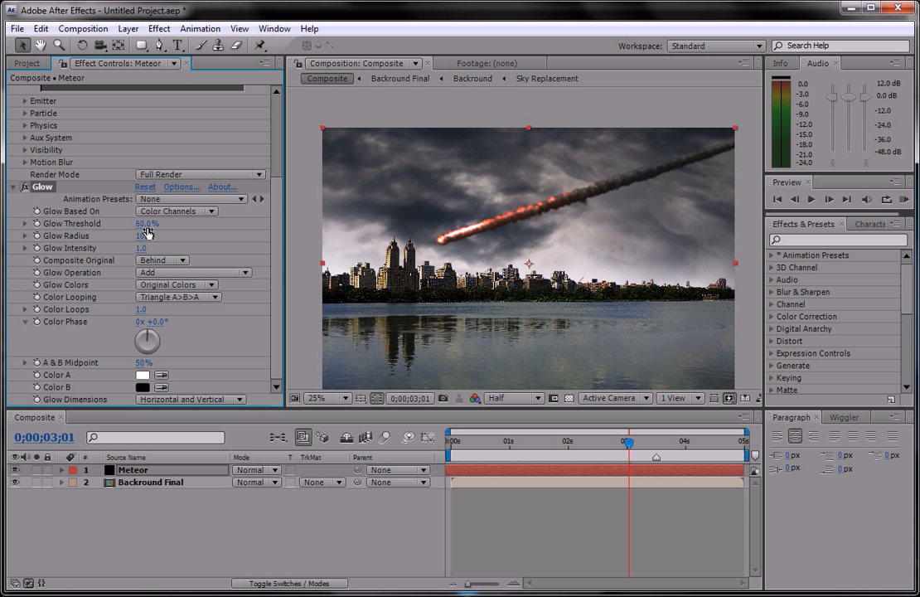
drag(147, 224, 453, 210)
drag(383, 229, 283, 254)
drag(628, 431, 651, 433)
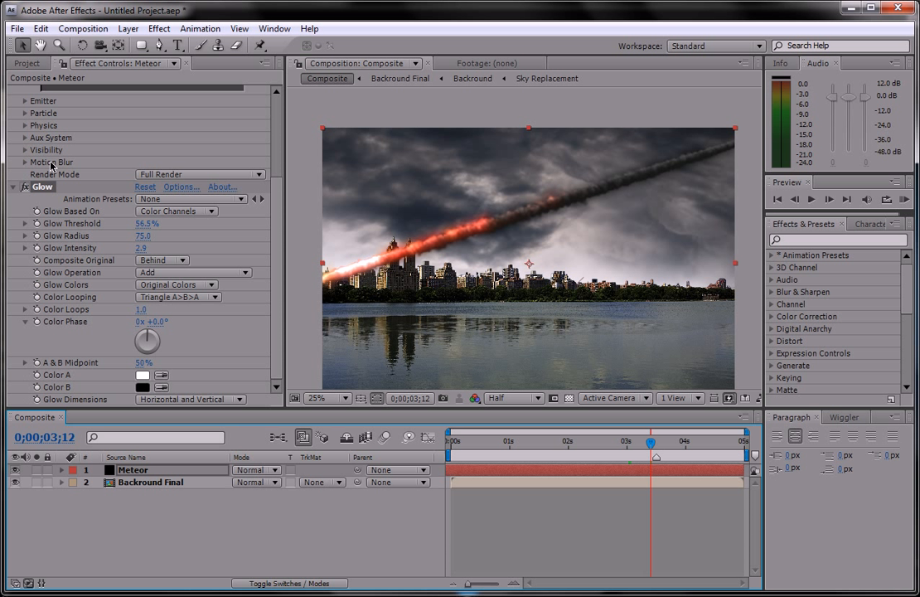
click(14, 188)
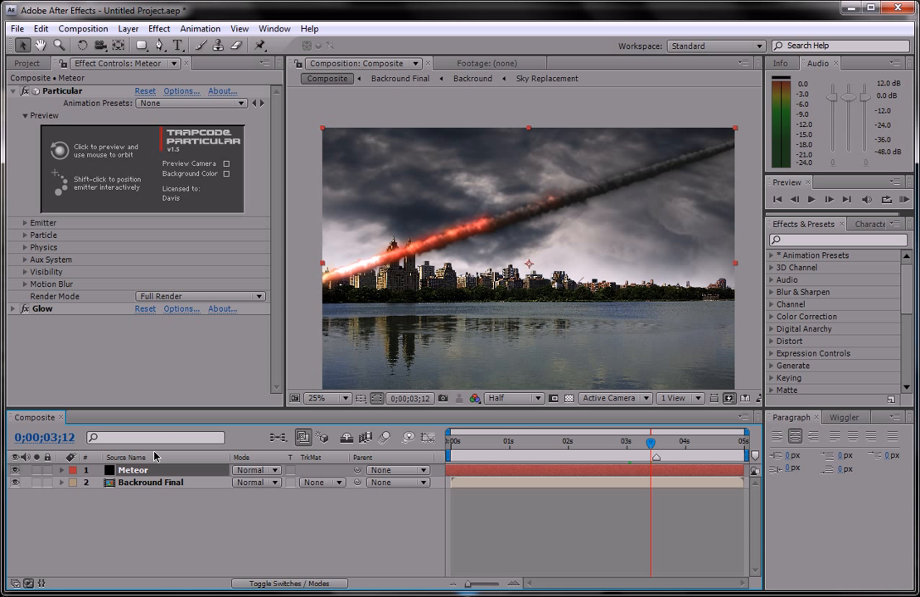
Duplicate the Meteor layer and hide the upper copy
key(ctrl+d)
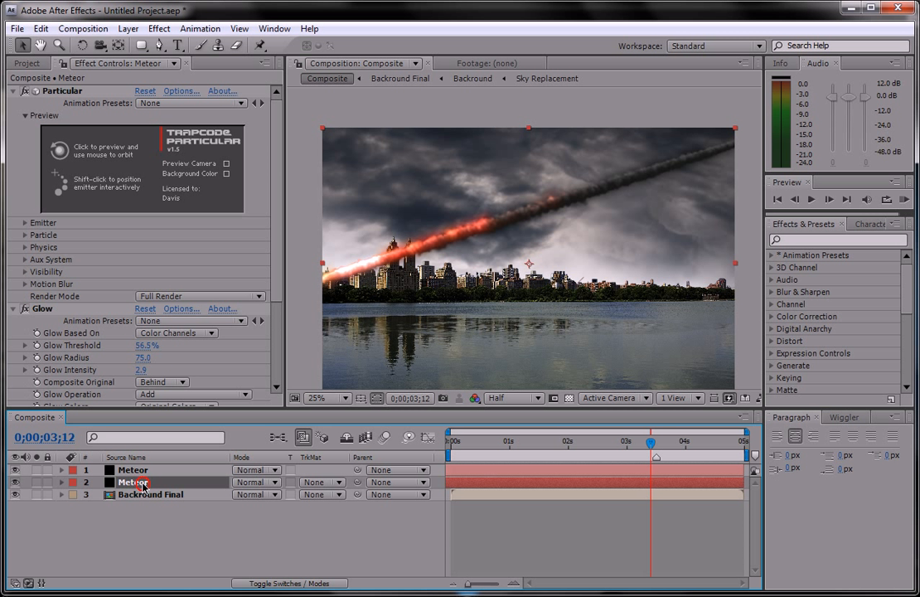
click(14, 470)
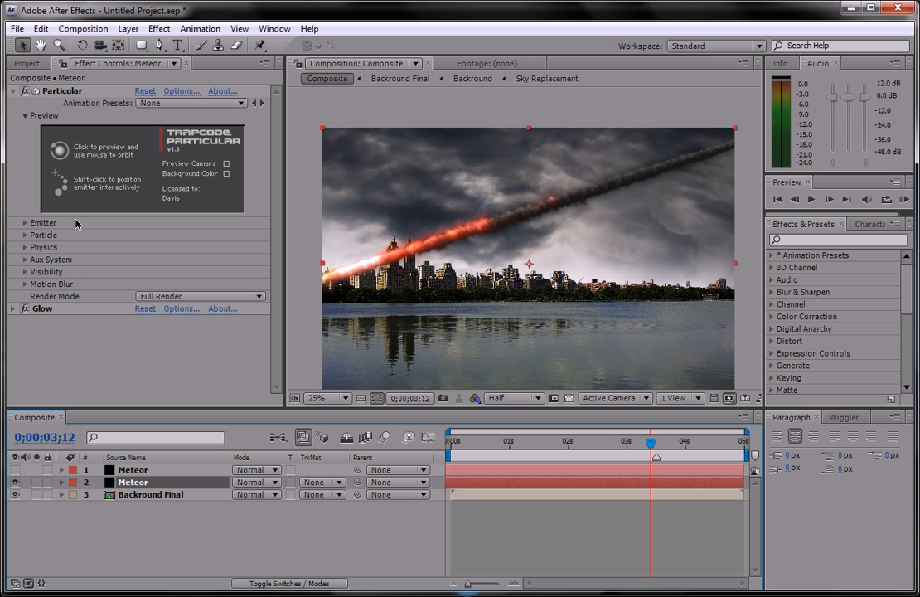
Set the lower Meteor layer's Glow to threshold 42.7%, radius 141 and intensity 5.6
click(13, 308)
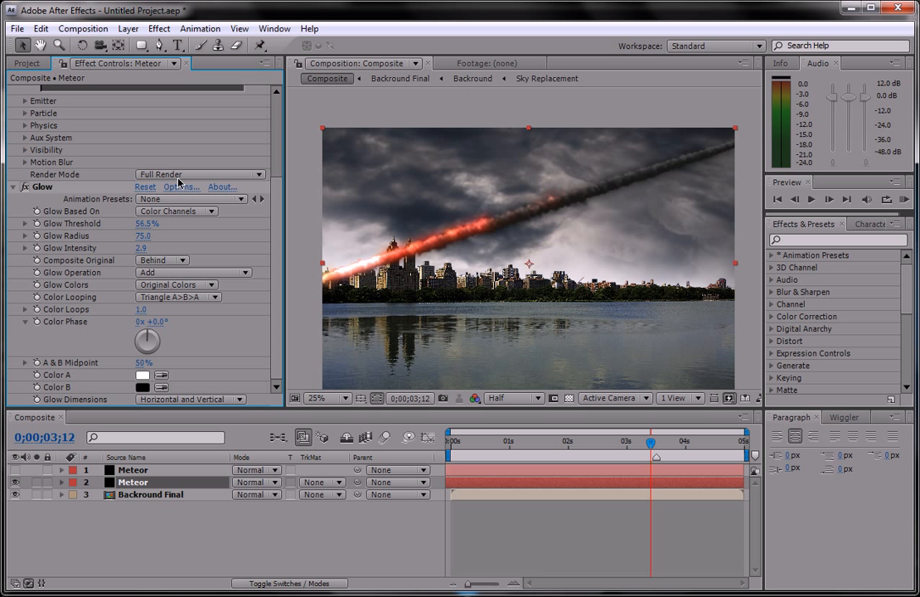
drag(152, 223, 381, 247)
drag(146, 236, 190, 236)
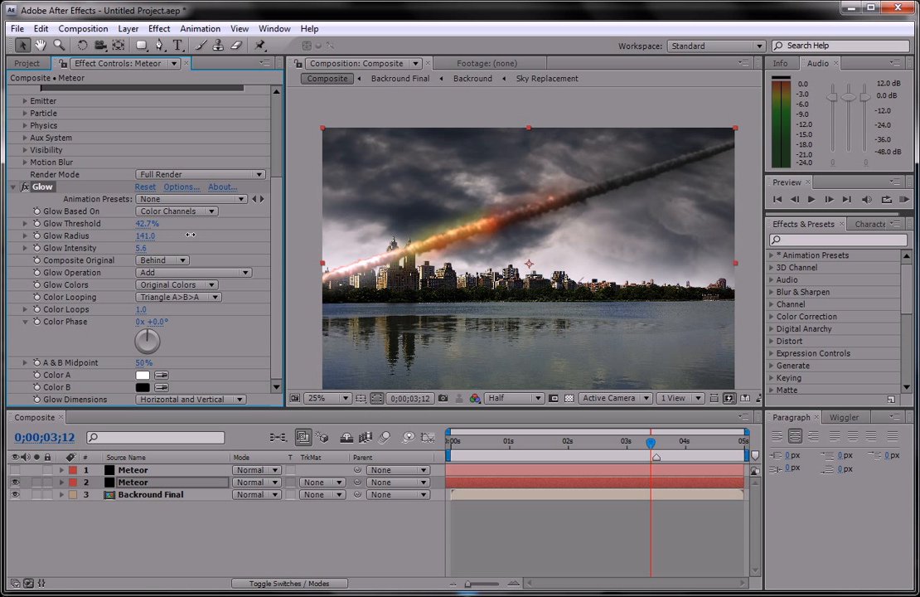
Set the lower Meteor layer's blending mode to Screen and make the upper Meteor layer visible again
click(251, 482)
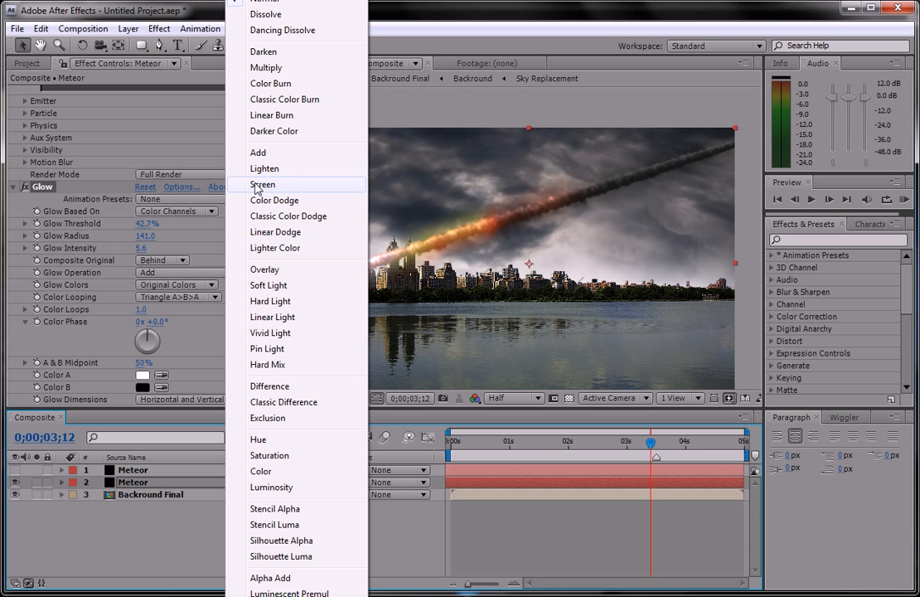
click(224, 162)
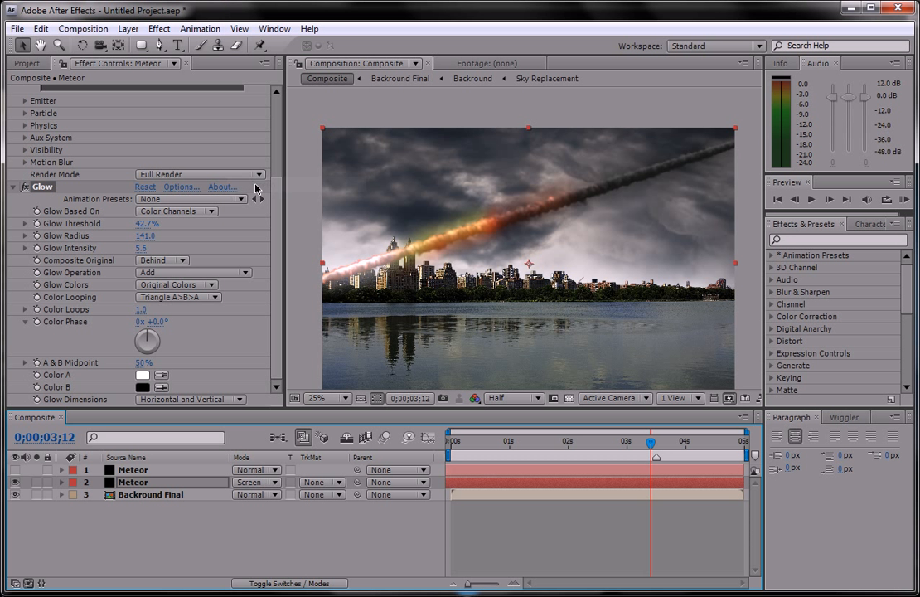
click(15, 470)
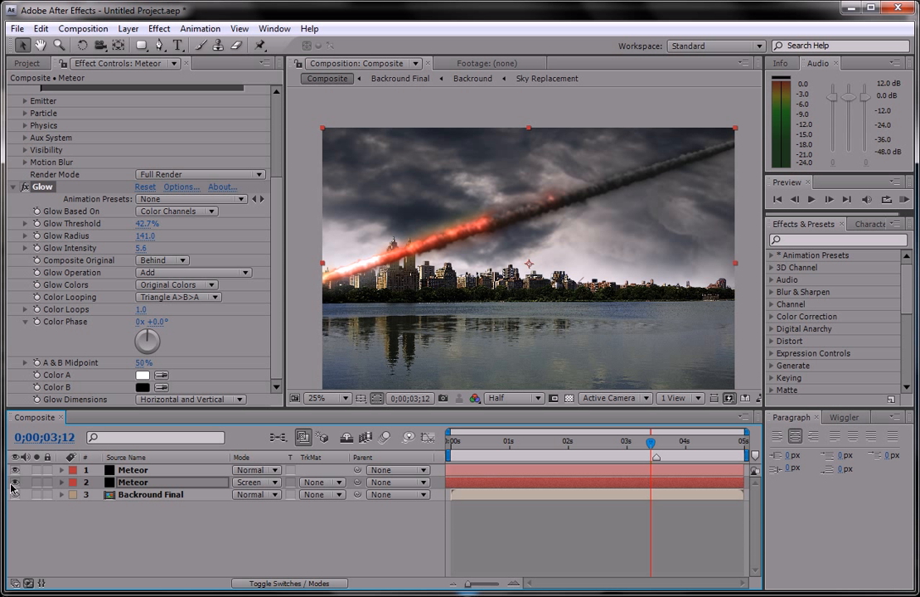
Compare the composite with and without the lower Meteor layer, and scrub through the meteor's flight to check the glow
click(13, 483)
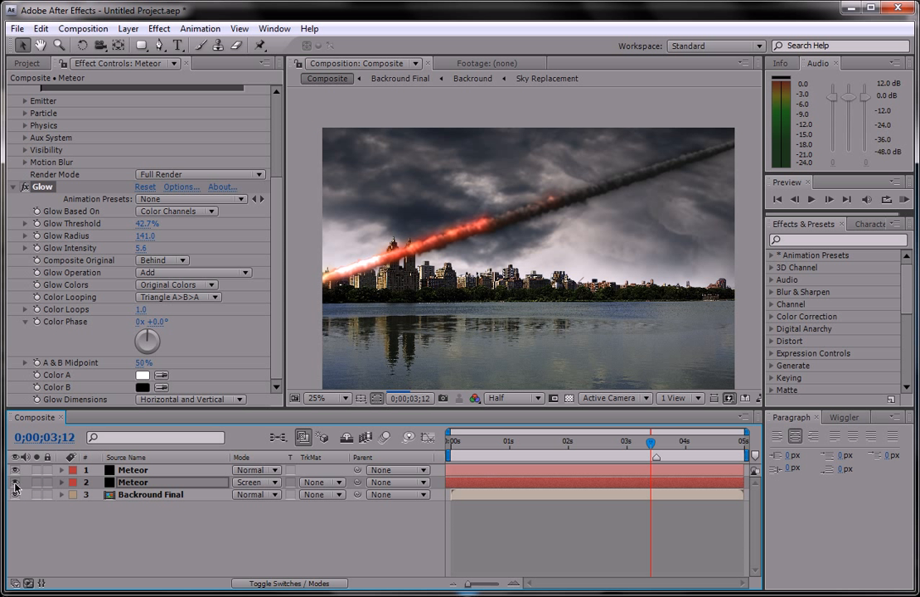
click(13, 483)
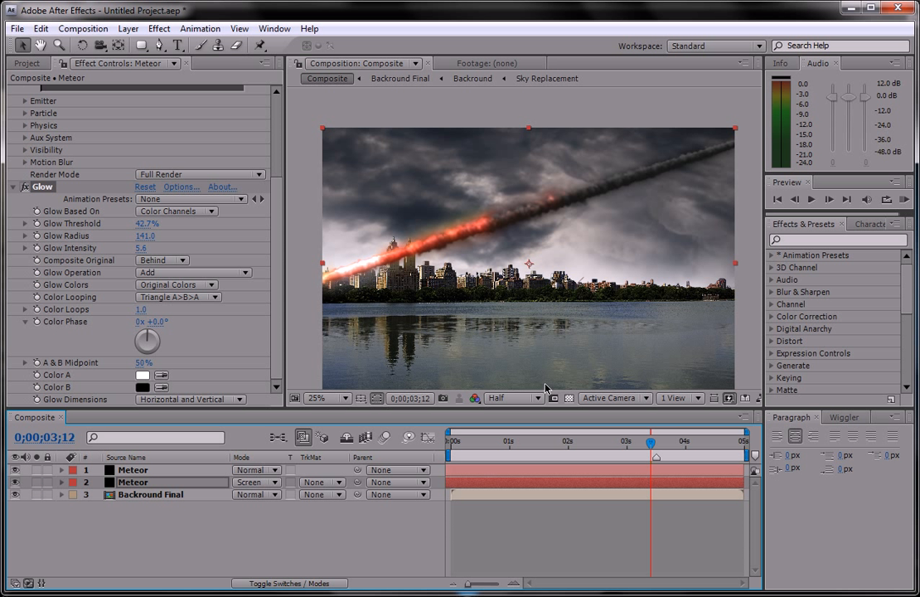
click(525, 443)
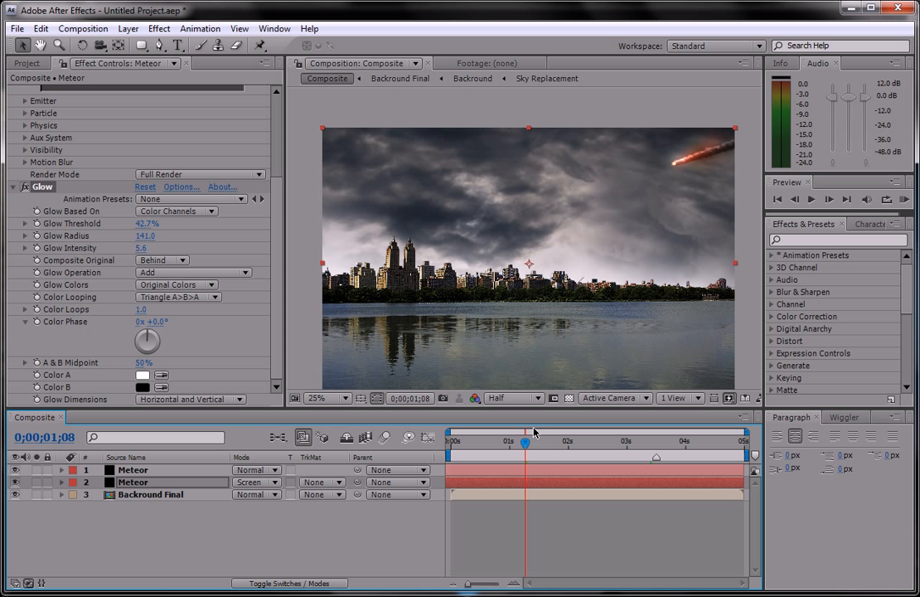
key(comma)
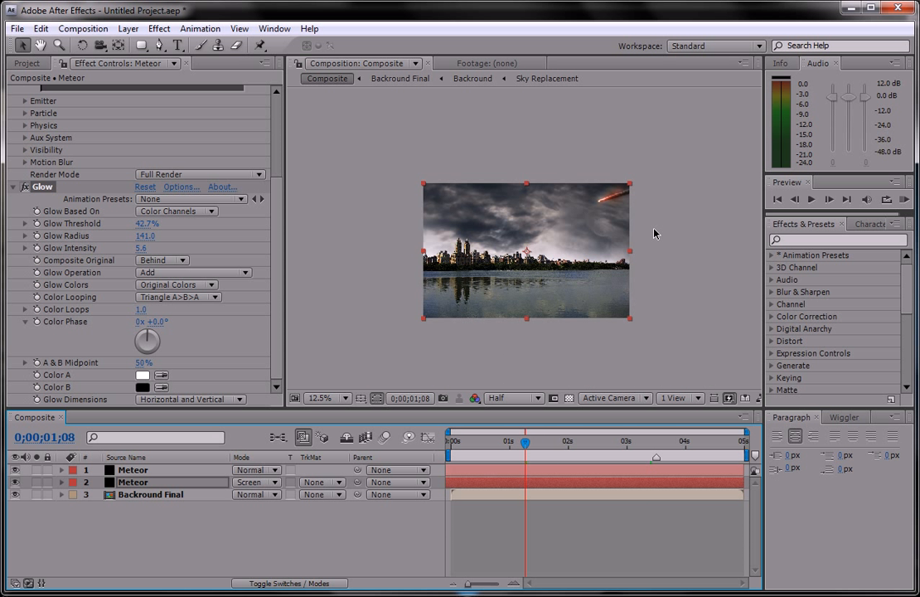
key(period)
drag(525, 442, 723, 423)
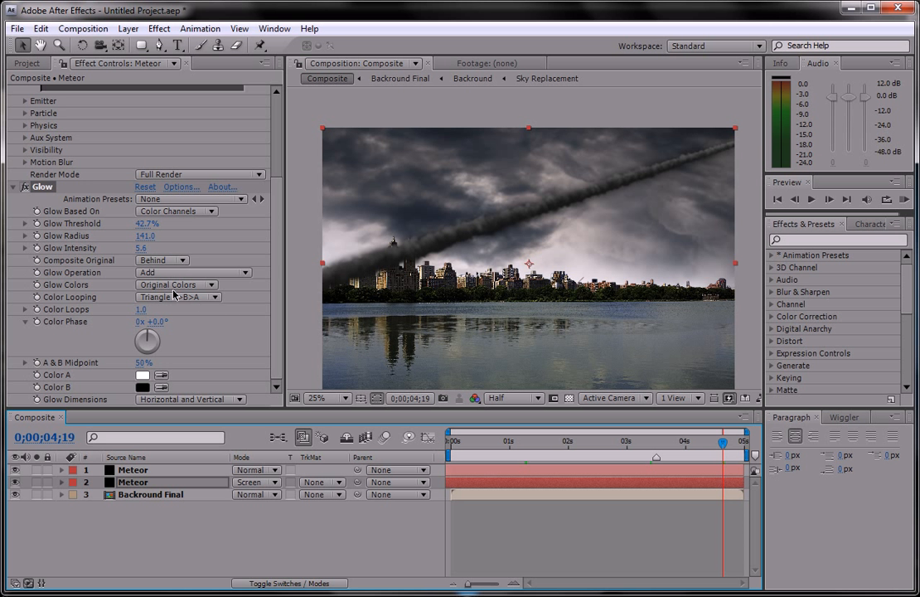
Pre-compose both Meteor layers into a new composition named Meteor, moving all attributes into it
scroll(154, 257, up, 5)
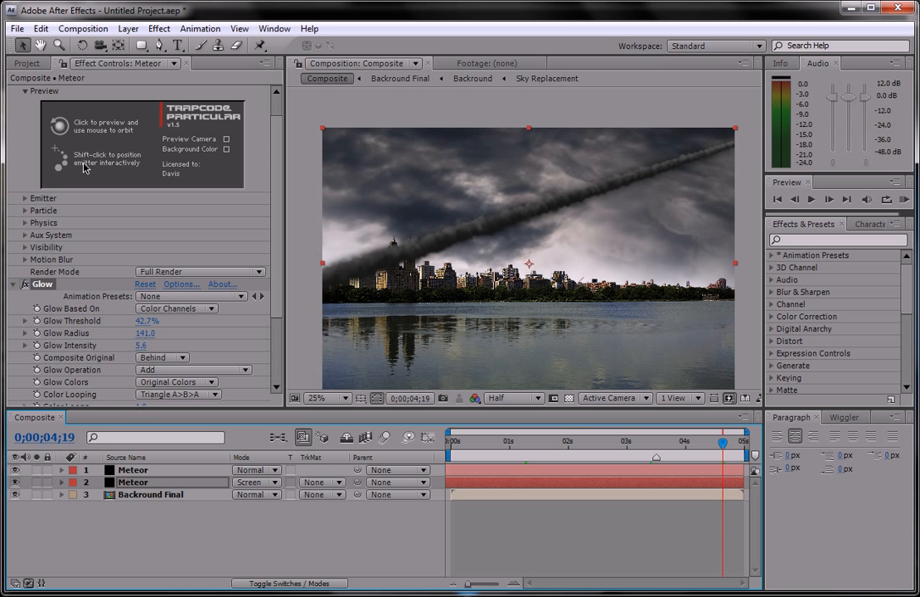
click(143, 539)
click(105, 483)
shift+click(104, 470)
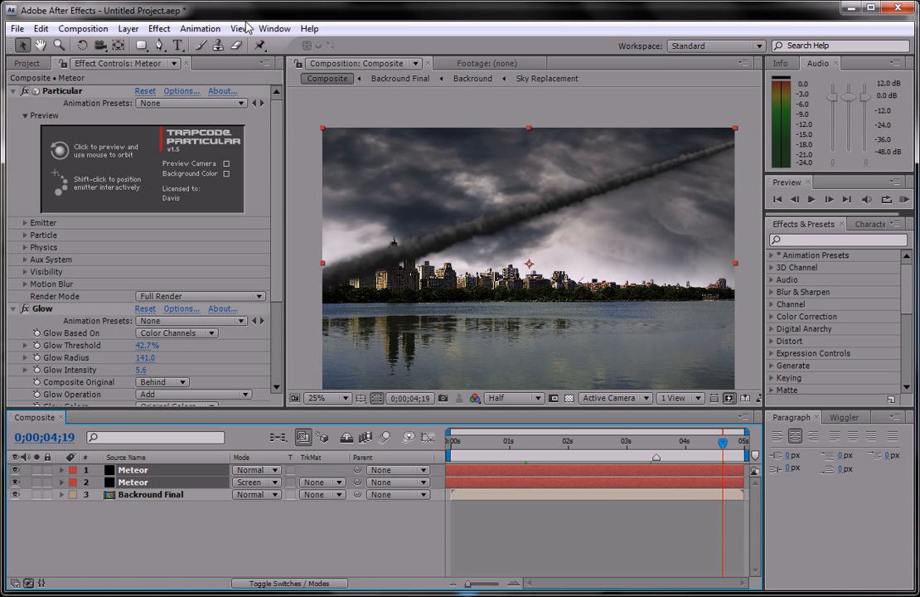
click(128, 28)
click(170, 546)
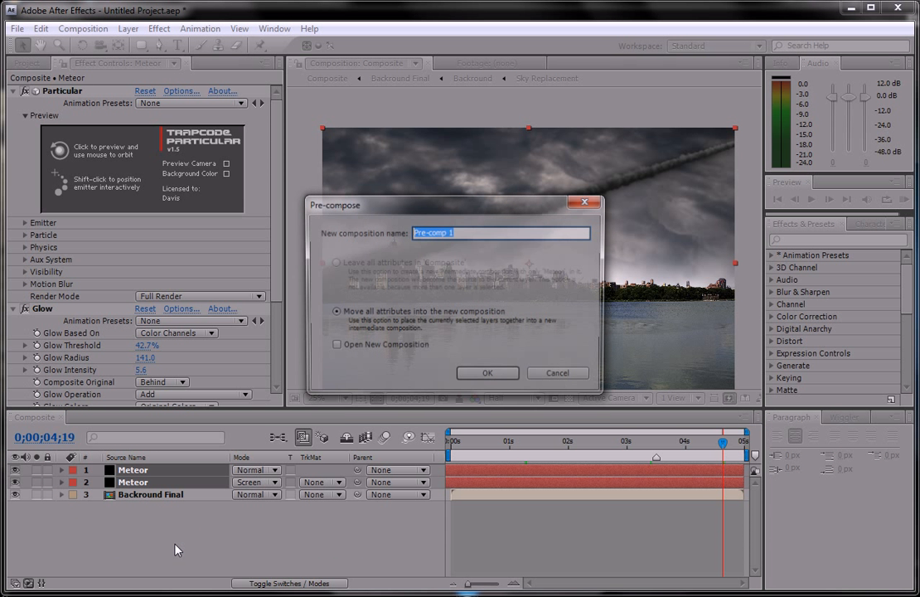
text(me)
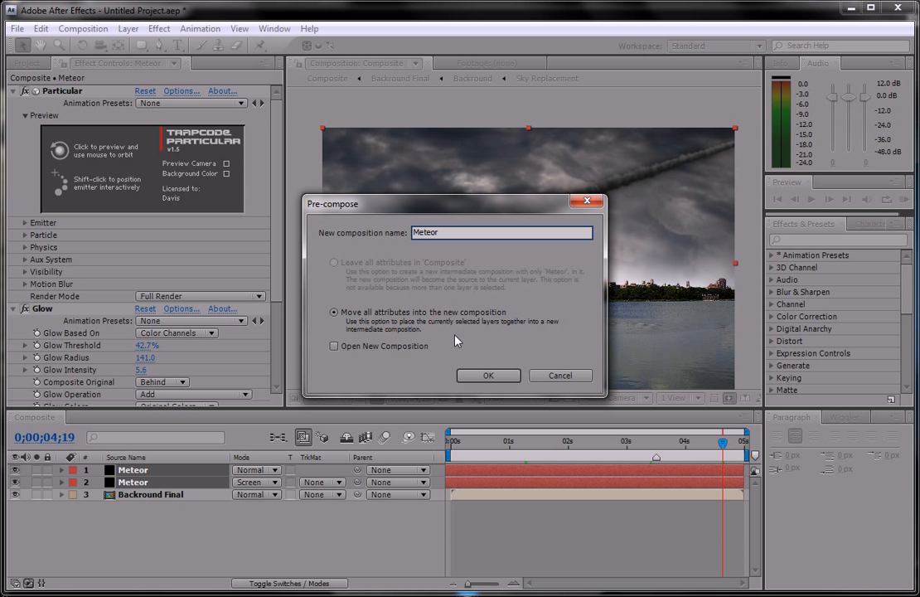
click(486, 376)
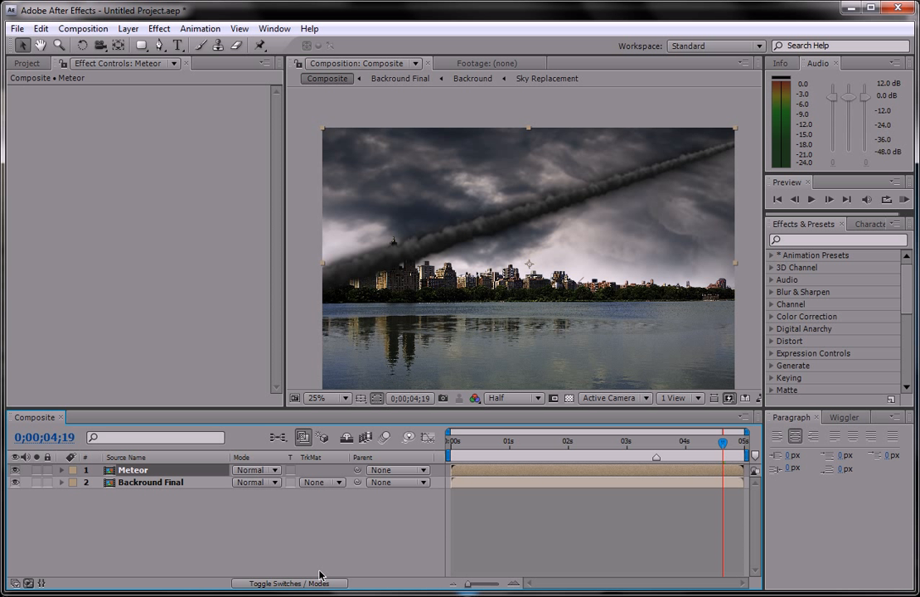
Enable Collapse Transformations for the pre-composed Meteor layer
click(318, 584)
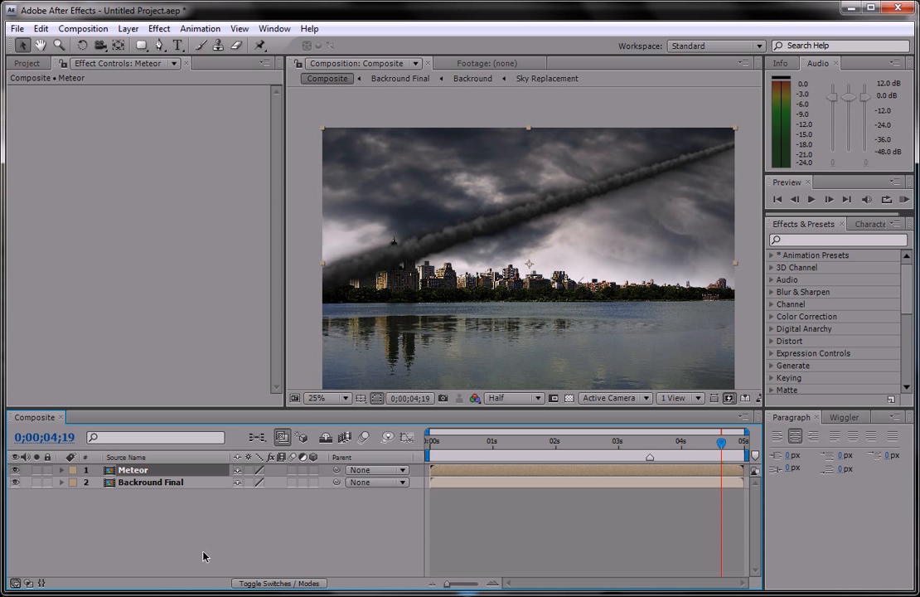
click(248, 470)
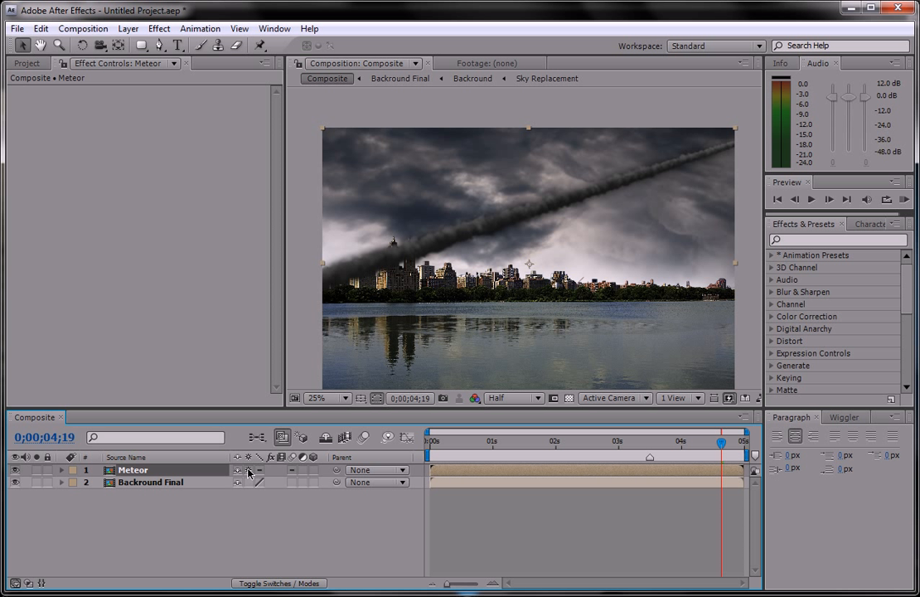
Go to 0;00;03;02, just before the meteor reaches the twin towers, and add a black solid named Matte
key(space)
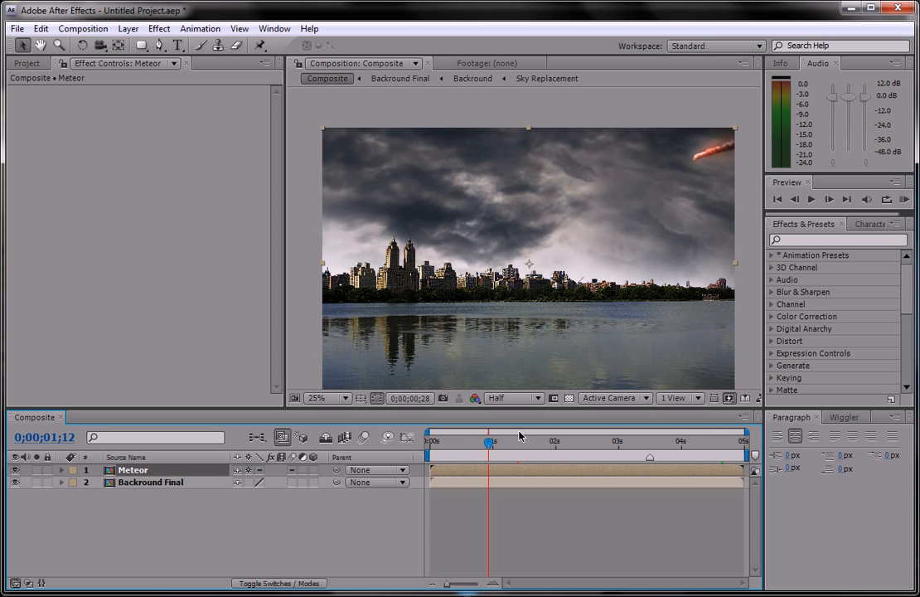
drag(680, 388, 557, 398)
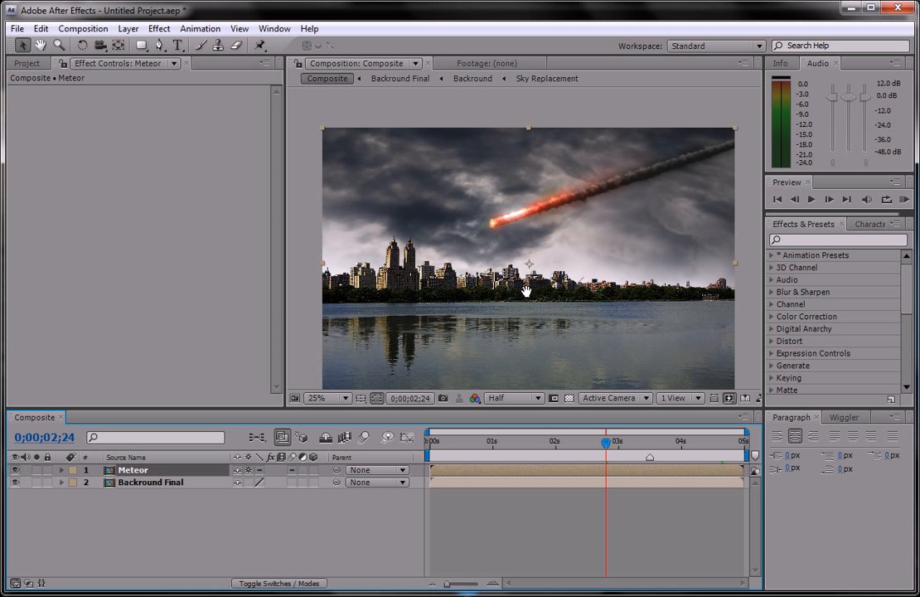
drag(526, 290, 521, 268)
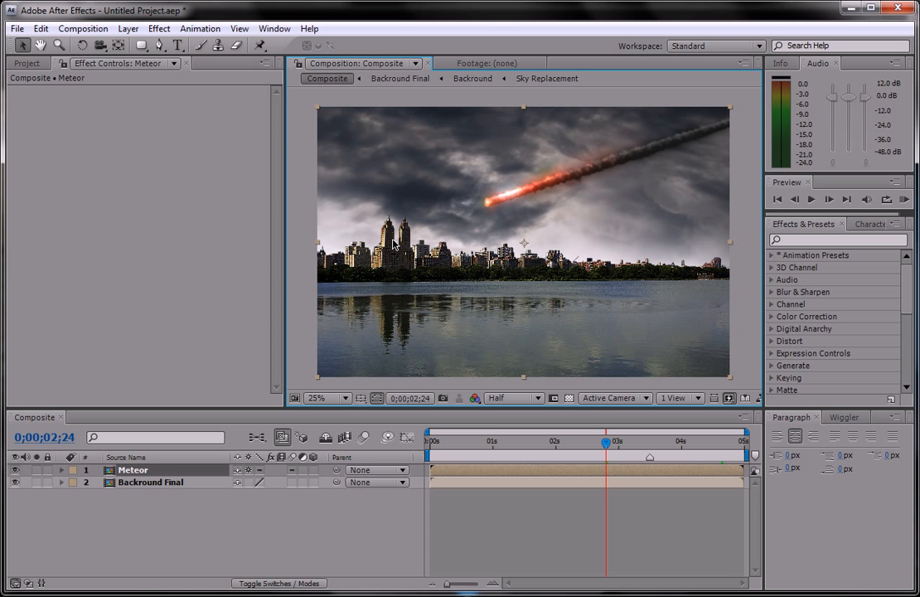
scroll(389, 240, up, 2)
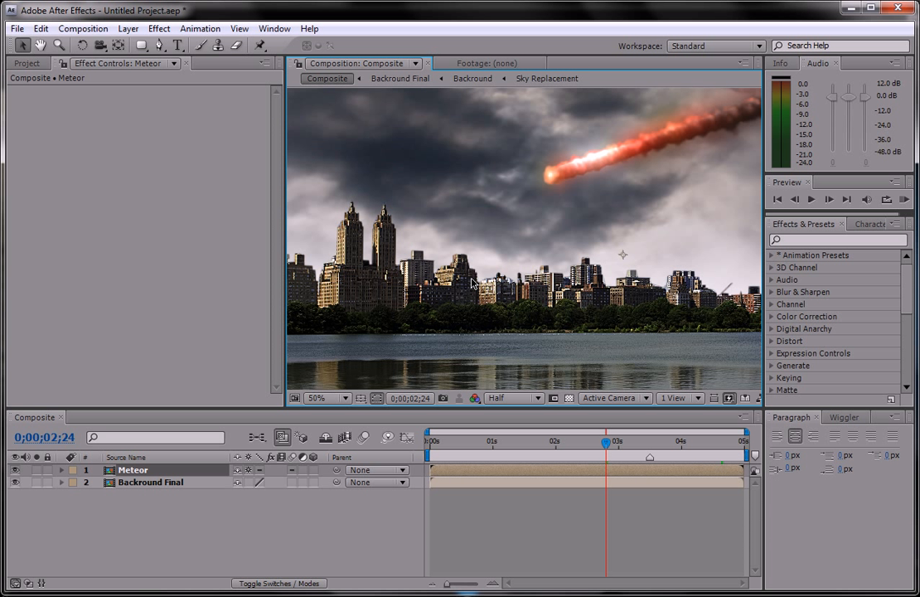
mouse_move(606, 446)
mouse_down()
mouse_move(632, 446)
mouse_move(623, 448)
mouse_up()
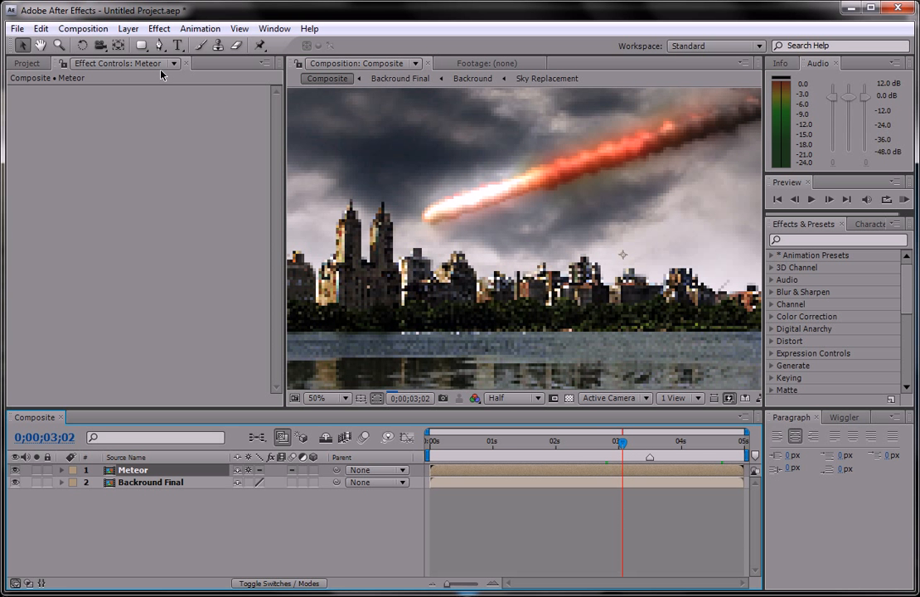
click(128, 28)
mouse_move(149, 45)
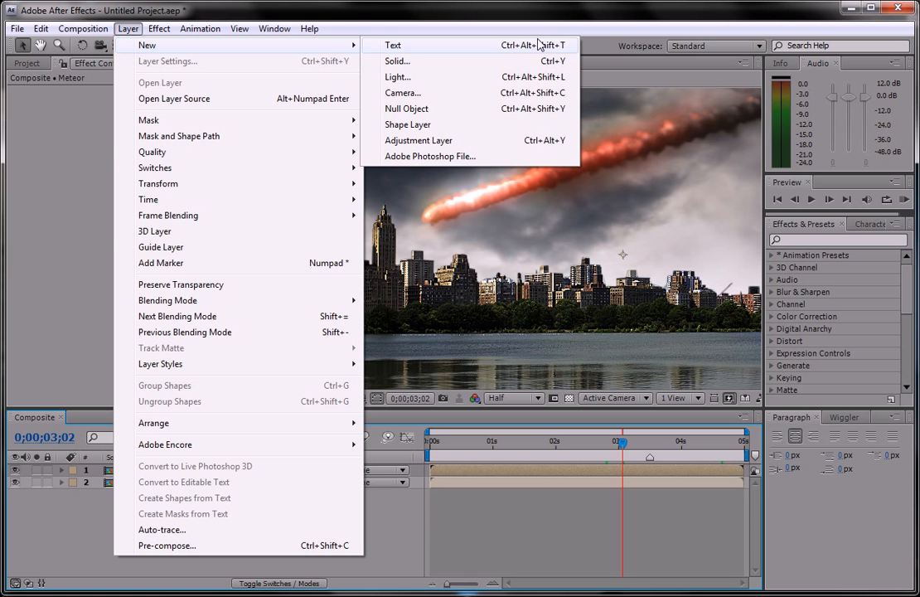
click(452, 61)
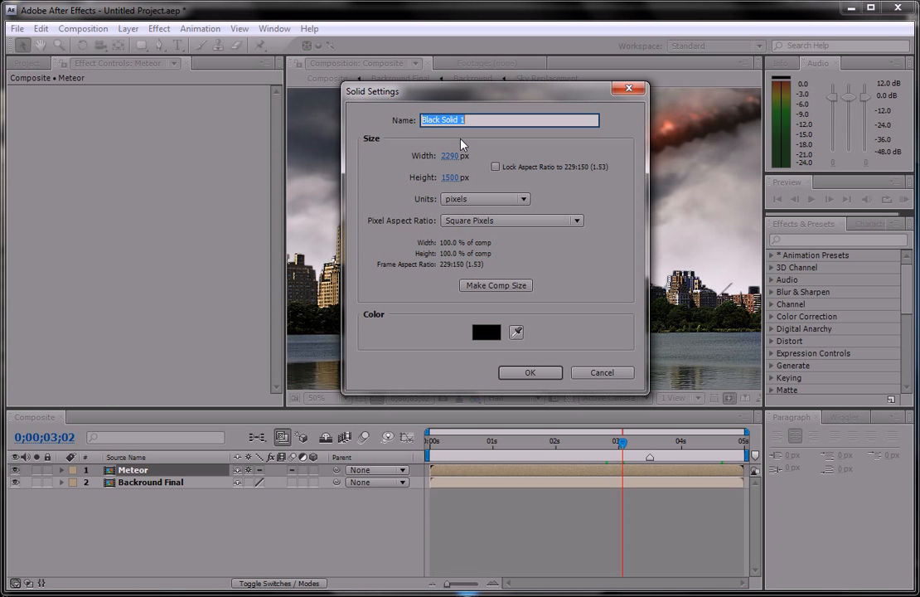
text(Matte)
click(541, 373)
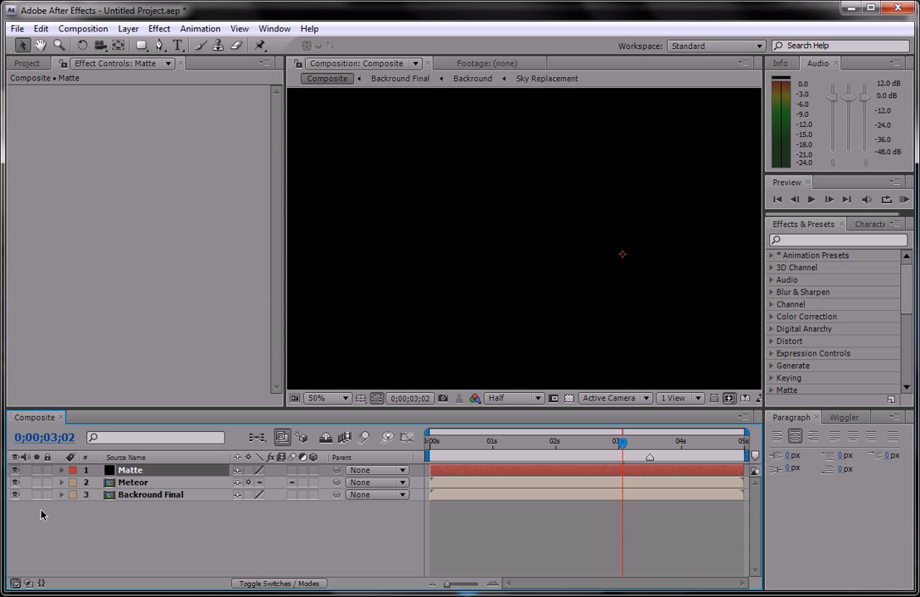
Trim the Matte layer's start to the current time and hide the layer
key(alt+bracketleft)
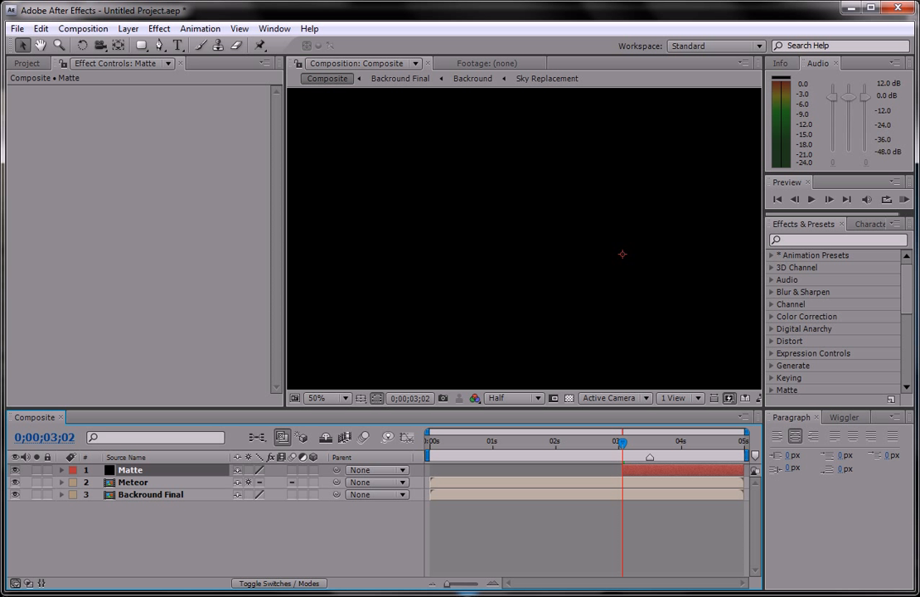
click(15, 470)
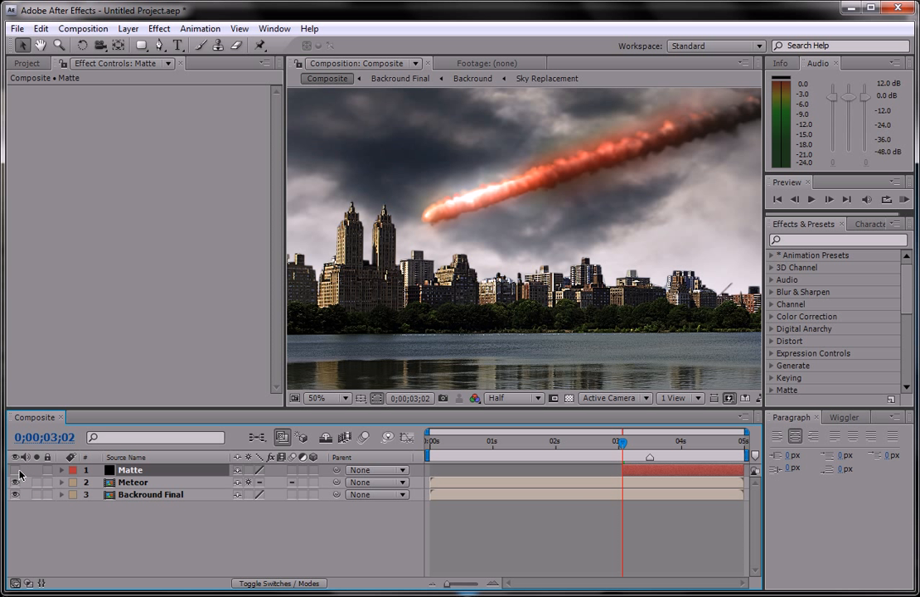
Go to 0;00;03;06, where the meteor crosses the twin towers, activate the Pen tool and hide the Meteor layer
key(Page_Down)
key(Page_Down)
drag(641, 449, 611, 507)
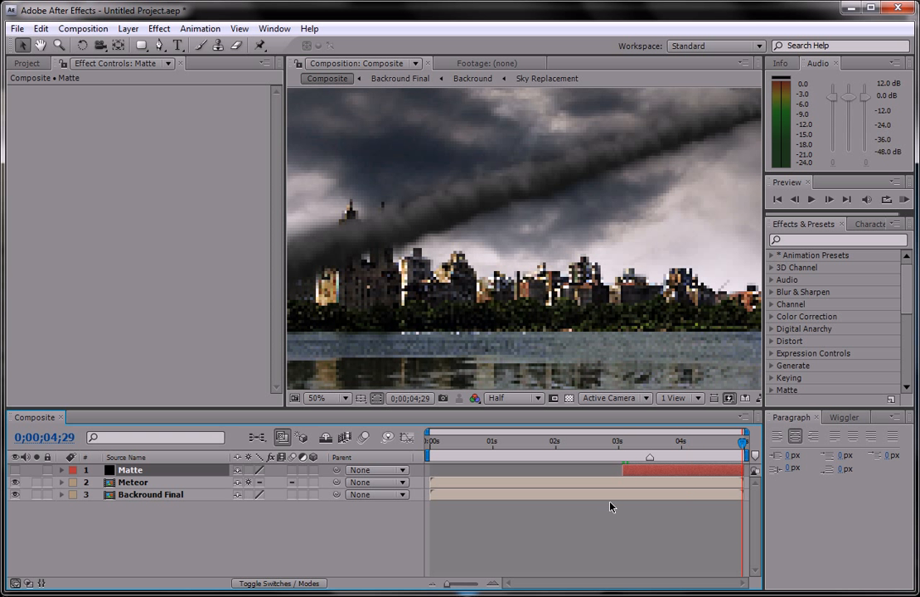
click(631, 446)
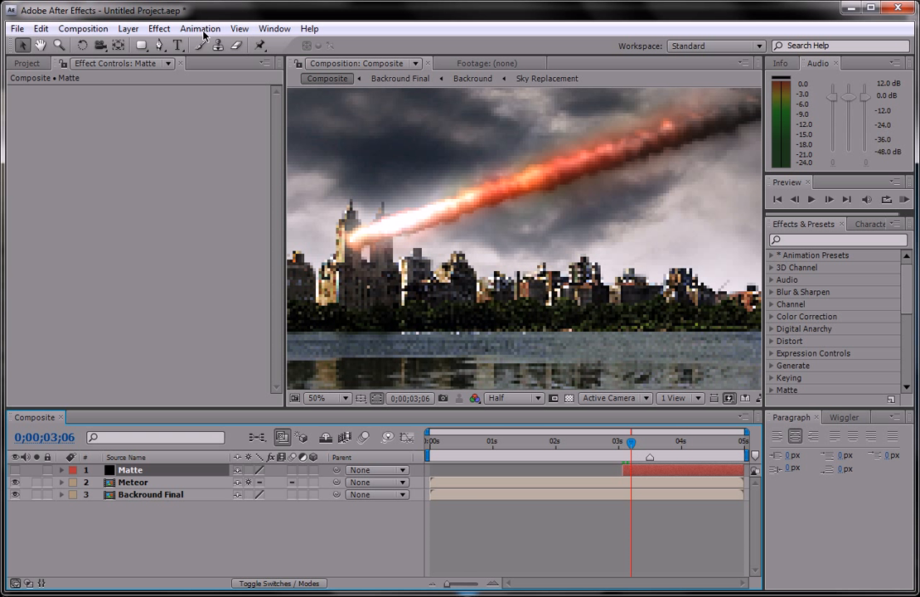
click(159, 45)
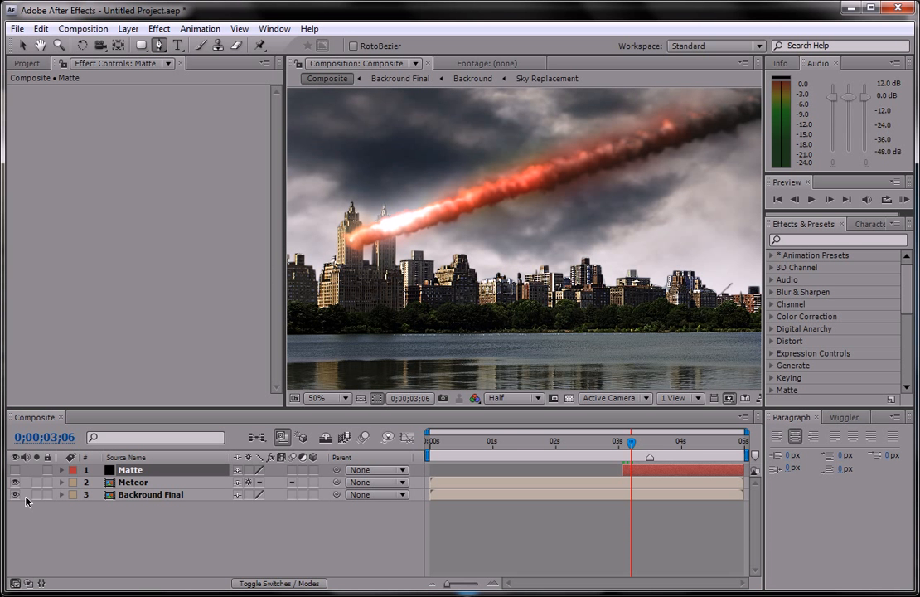
click(14, 484)
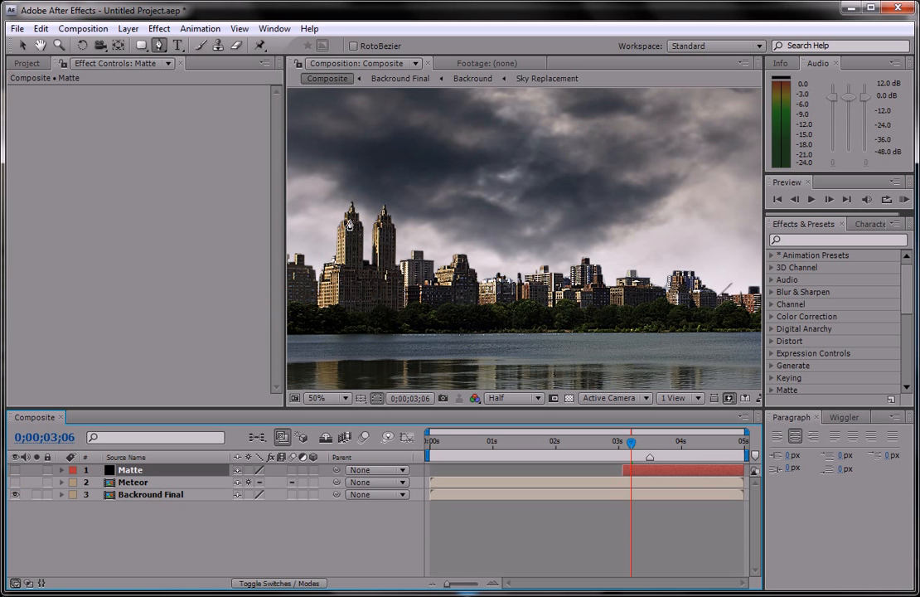
Start a mask on the Matte layer, tracing from the tree line up the building's left edge and over the left tower's spire
scroll(303, 199, up, 2)
scroll(463, 217, up, 3)
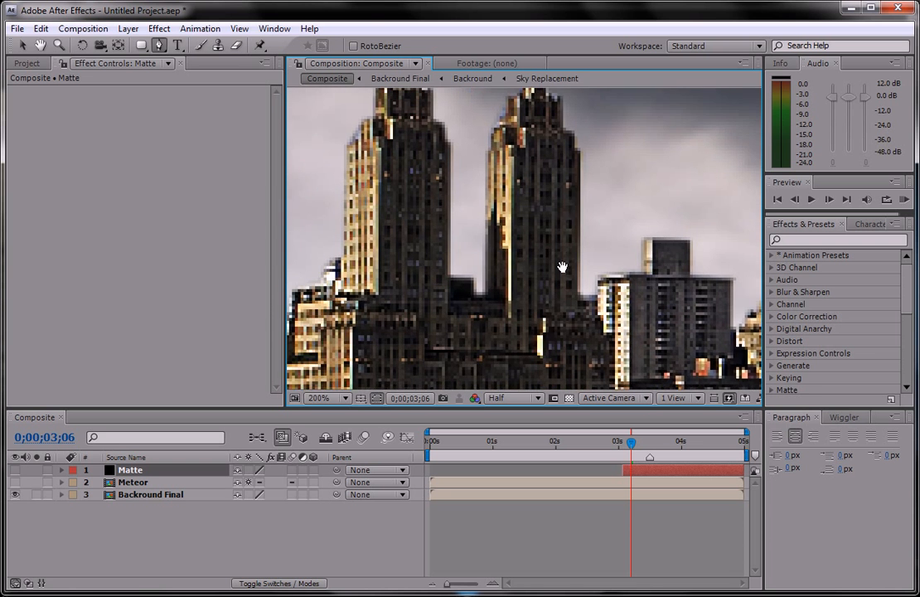
scroll(468, 287, down, 2)
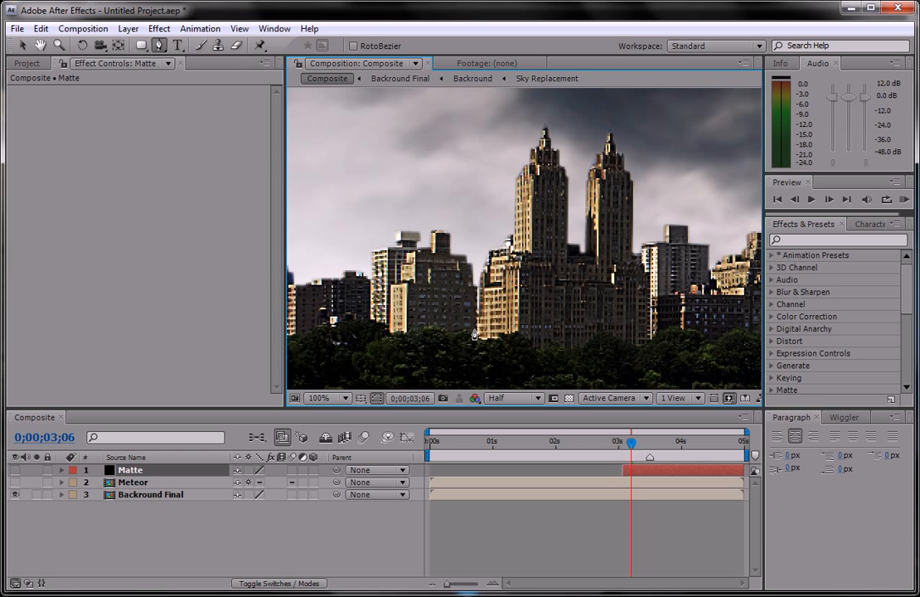
scroll(480, 324, up, 2)
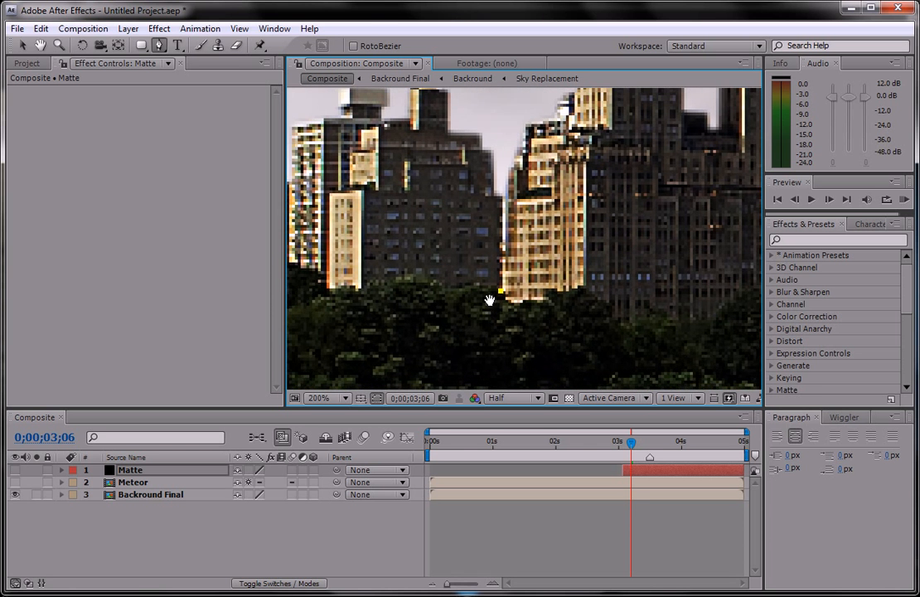
click(504, 162)
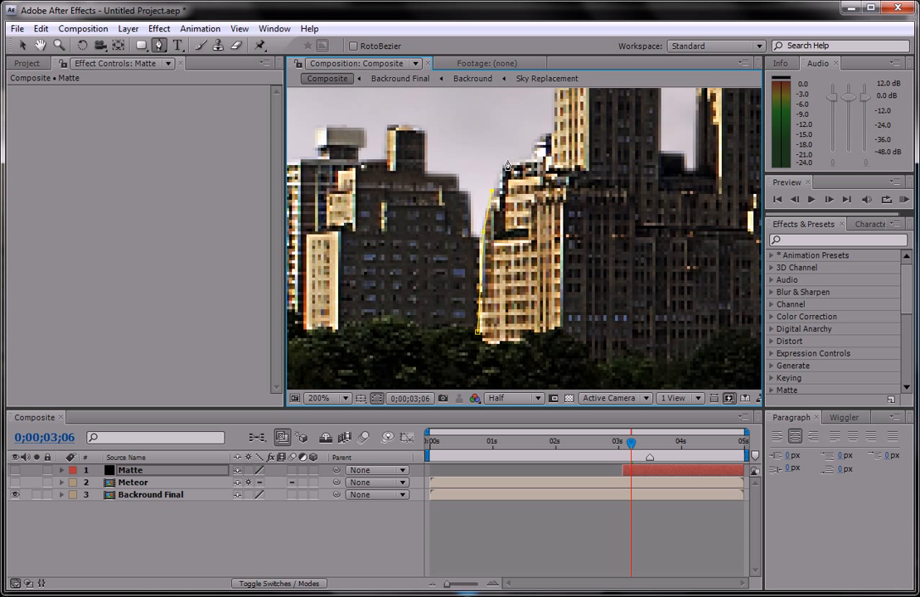
click(535, 151)
drag(541, 135, 501, 294)
click(519, 177)
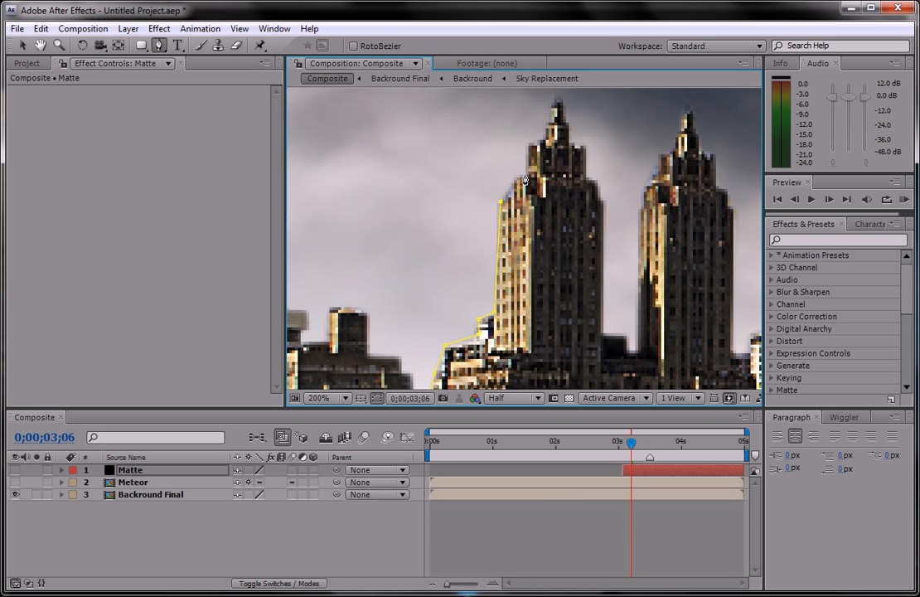
click(544, 142)
click(556, 97)
drag(561, 97, 566, 103)
click(571, 137)
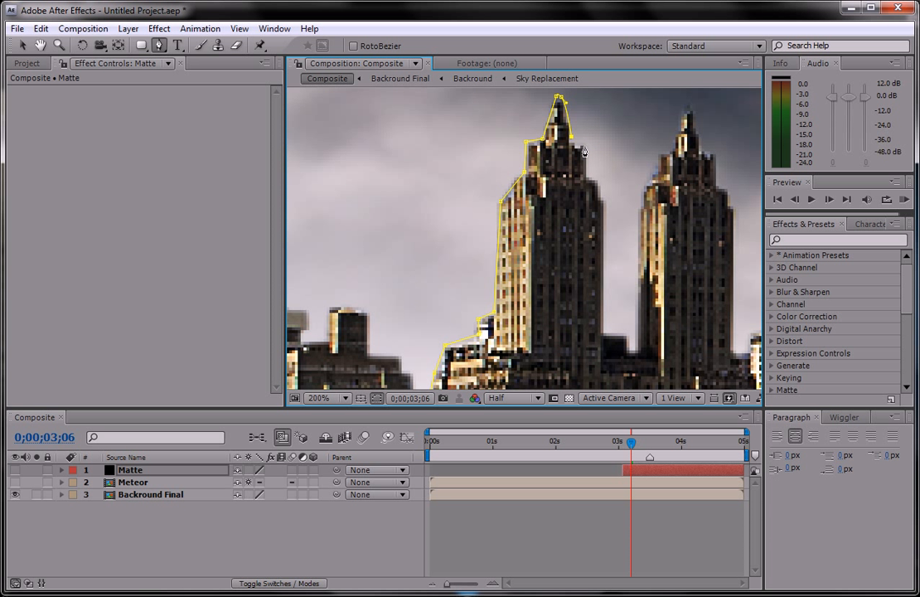
Continue the mask down the left tower's right side, across the gap and up the right tower's left edge
click(584, 148)
click(592, 177)
click(603, 191)
click(606, 205)
click(604, 331)
click(628, 332)
click(631, 353)
click(639, 189)
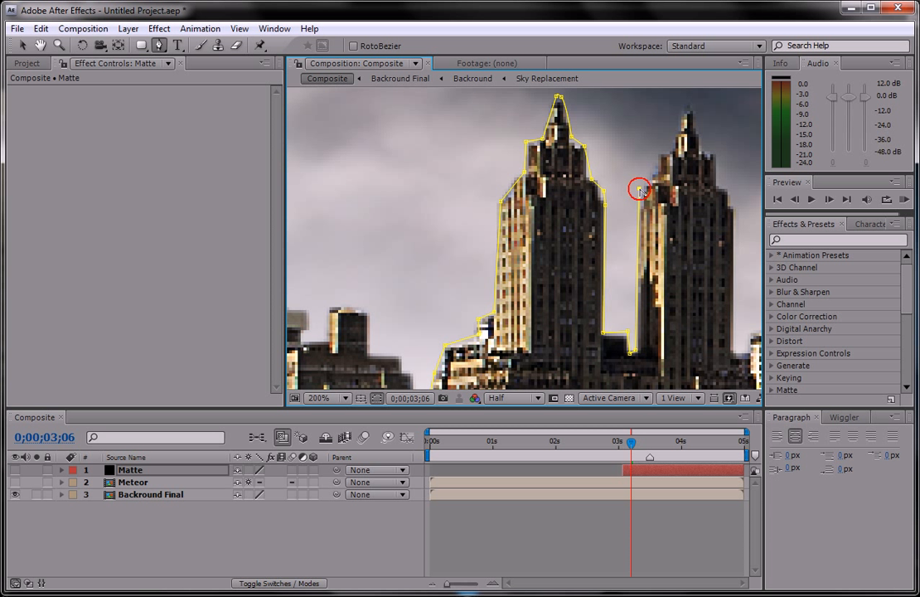
Trace the mask over the right tower's spire and down to its right shoulder
click(670, 151)
click(689, 105)
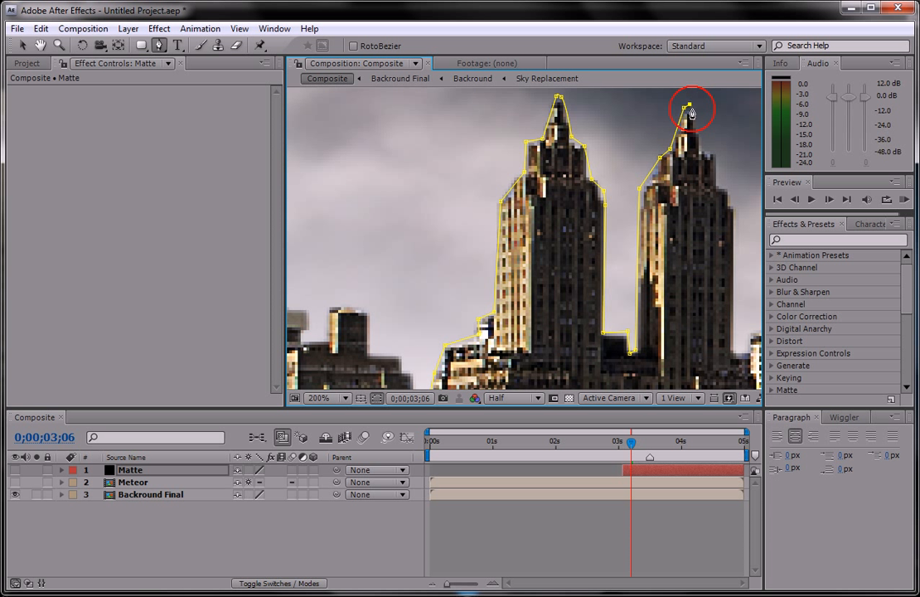
click(701, 141)
click(714, 154)
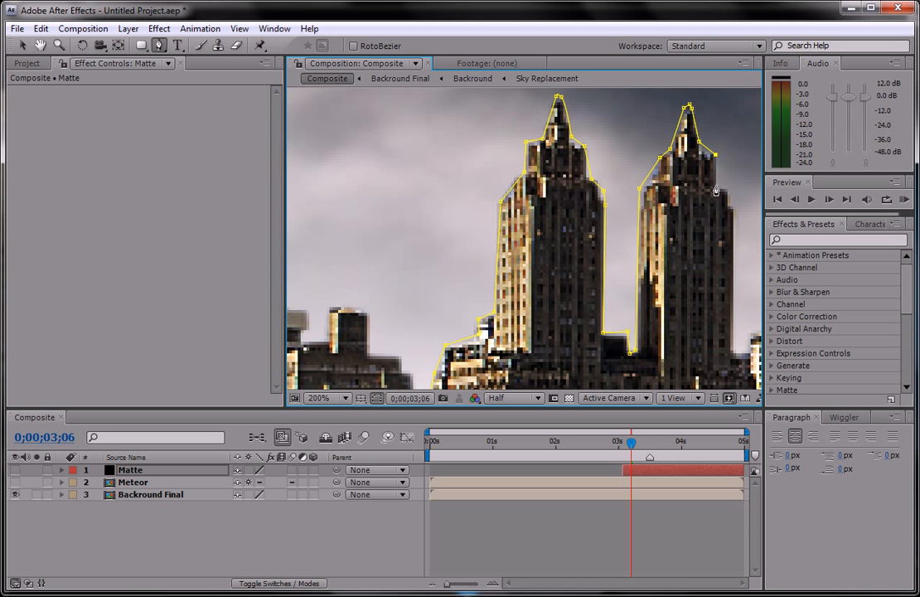
click(717, 184)
click(730, 186)
click(736, 209)
Extend the mask down the building's right side to just below the shoreline and close it at its starting point
drag(741, 270, 673, 272)
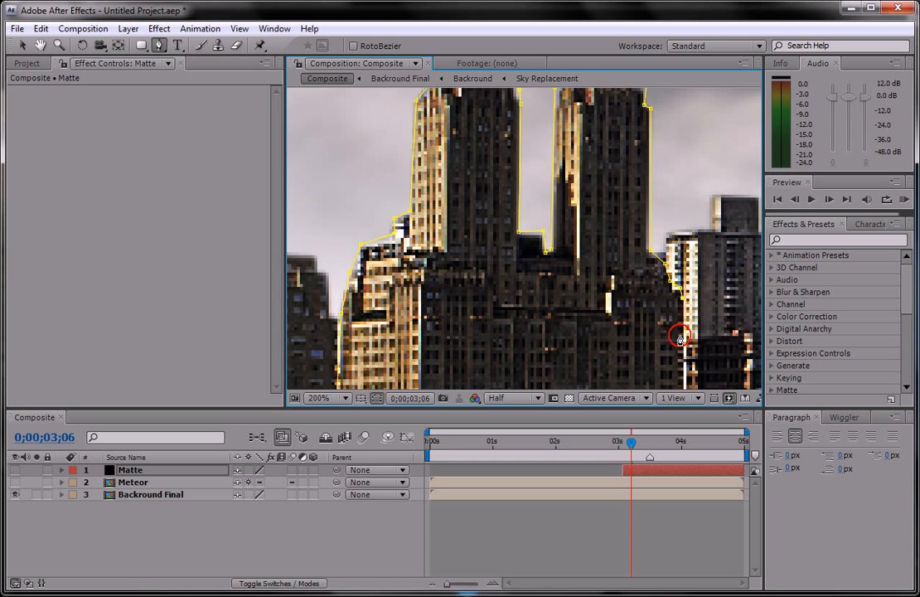
drag(675, 310, 655, 240)
scroll(651, 249, down, 2)
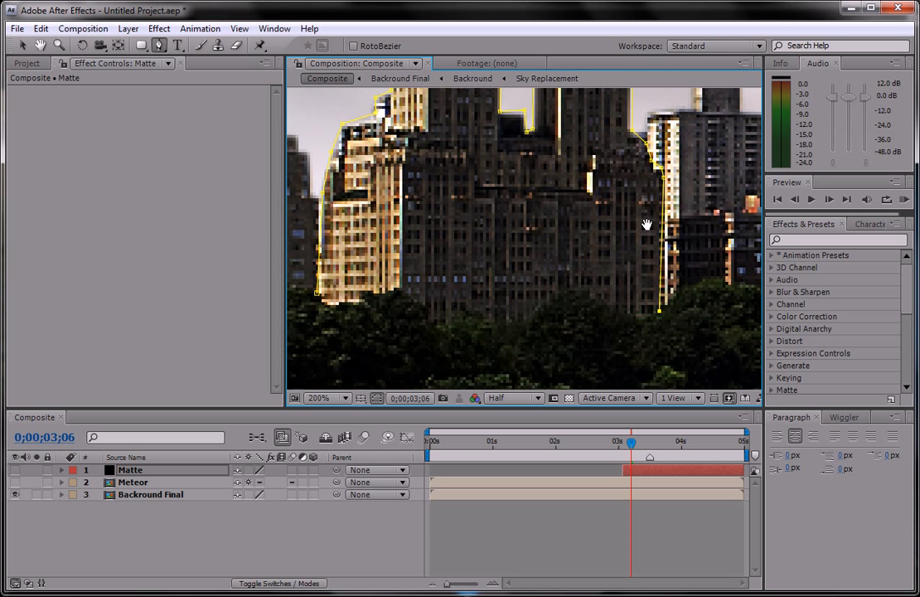
click(600, 288)
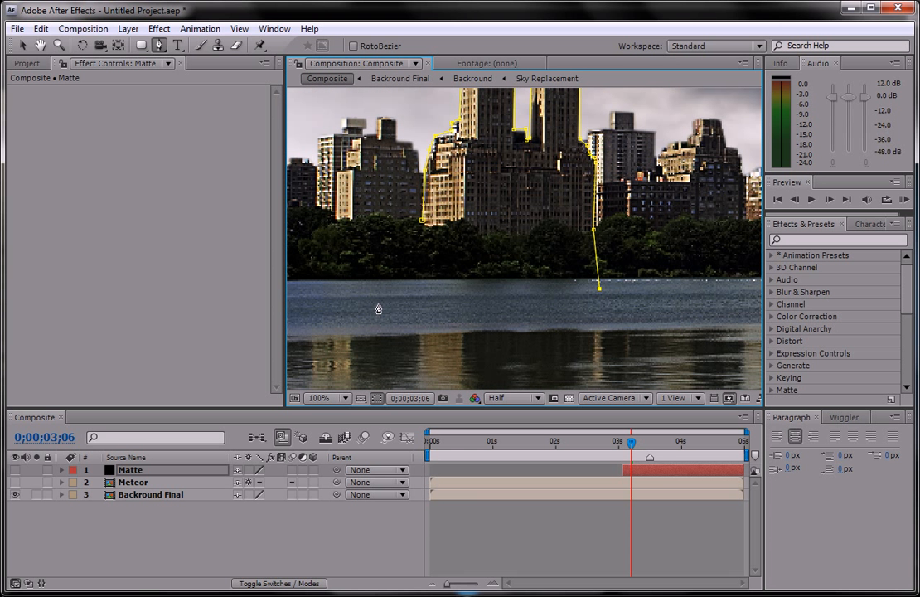
click(428, 282)
click(423, 221)
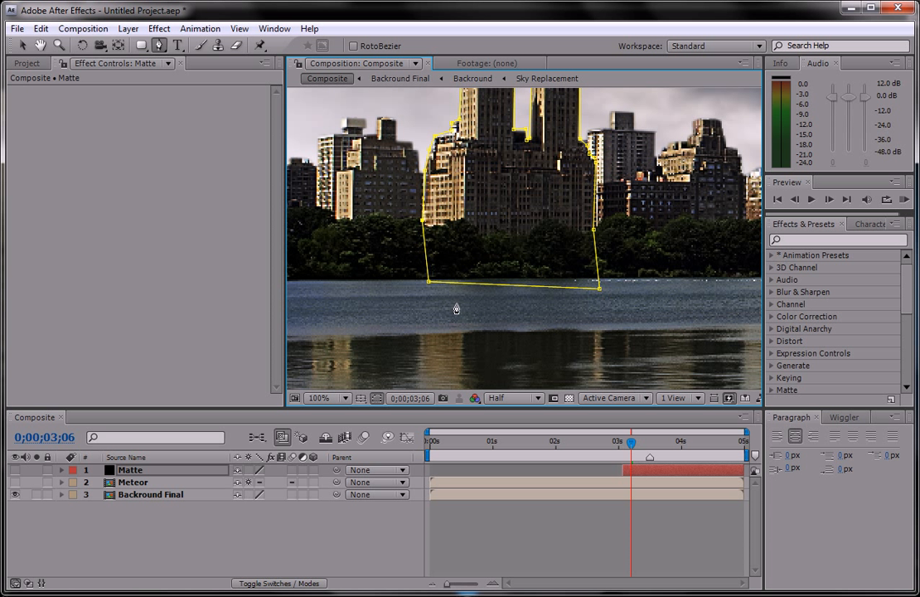
Make the Matte layer visible, switch to the Selection tool and deselect the layer to view the masked silhouette
click(15, 470)
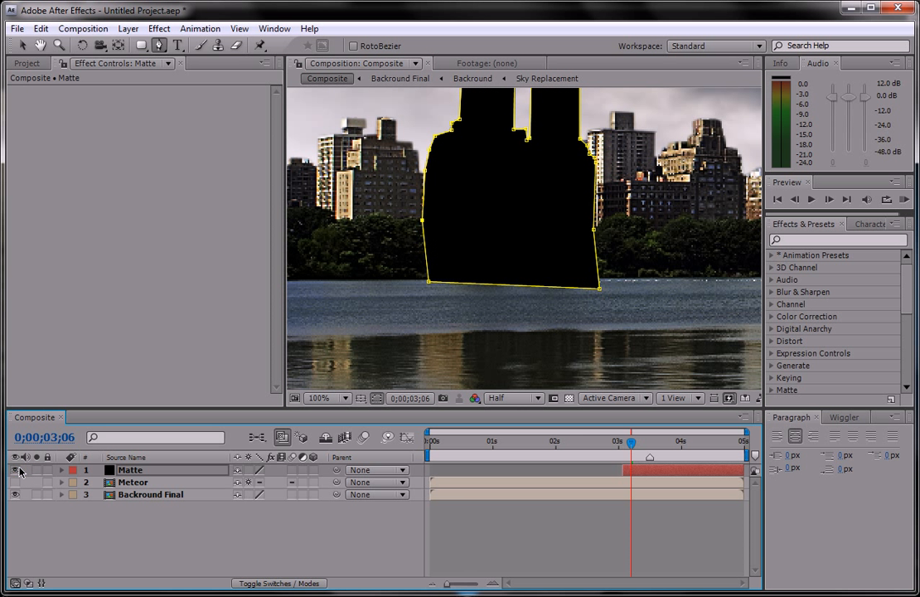
scroll(631, 249, down, 2)
key(v)
click(730, 267)
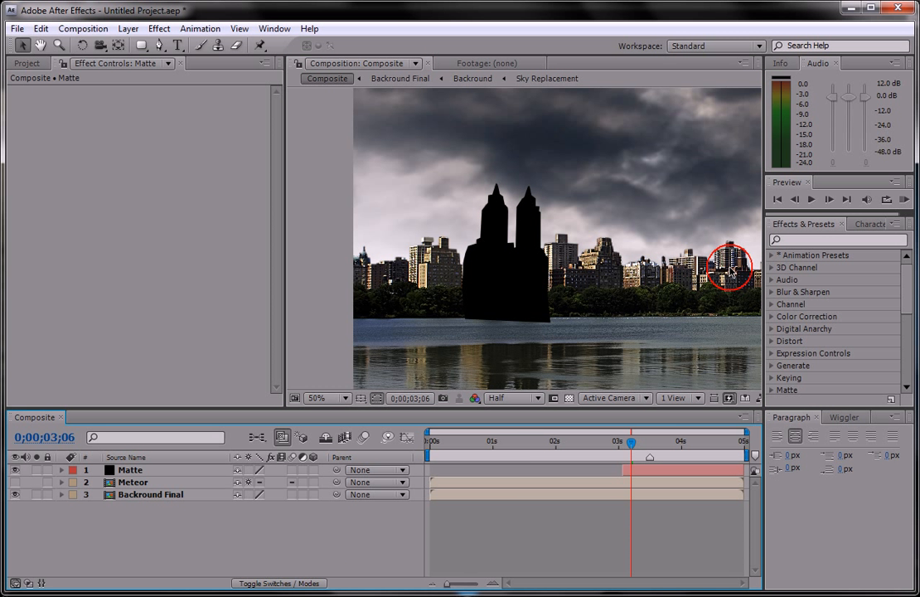
Set the mask feather of the Matte layer's Mask 1 to 5 pixels
click(191, 474)
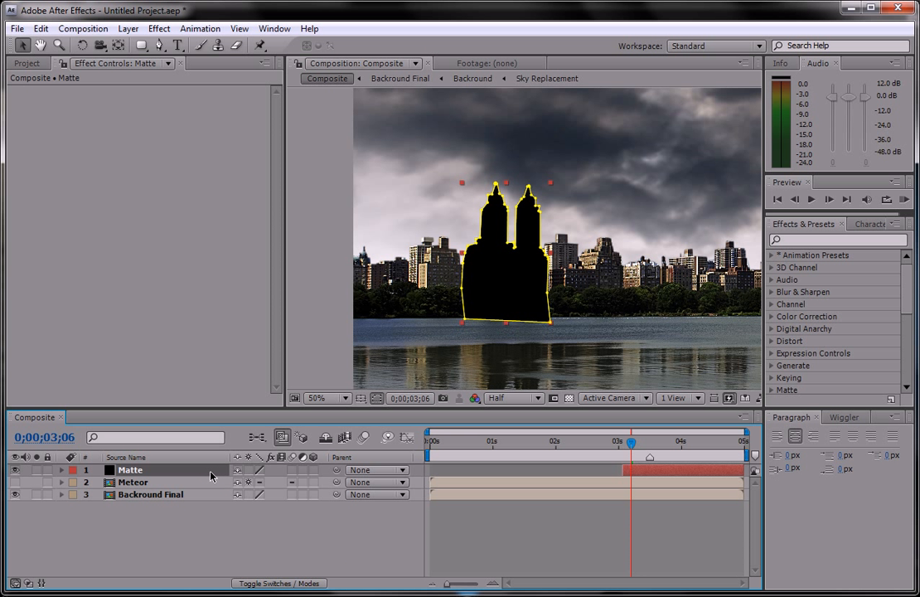
key(f)
click(270, 495)
text(5)
key(Return)
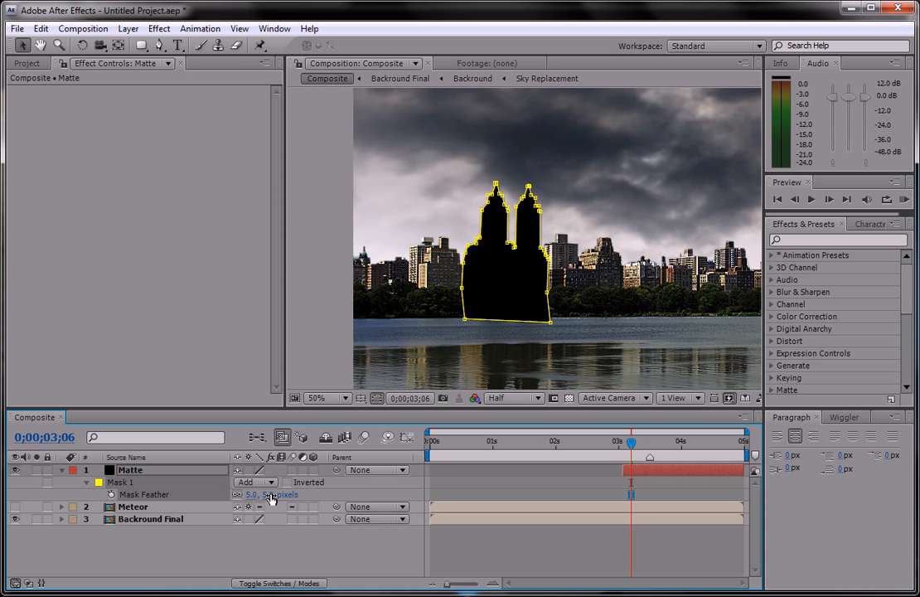
Hide the mask outlines in the composition view and increase the Matte layer's mask feather to 23 pixels
click(286, 582)
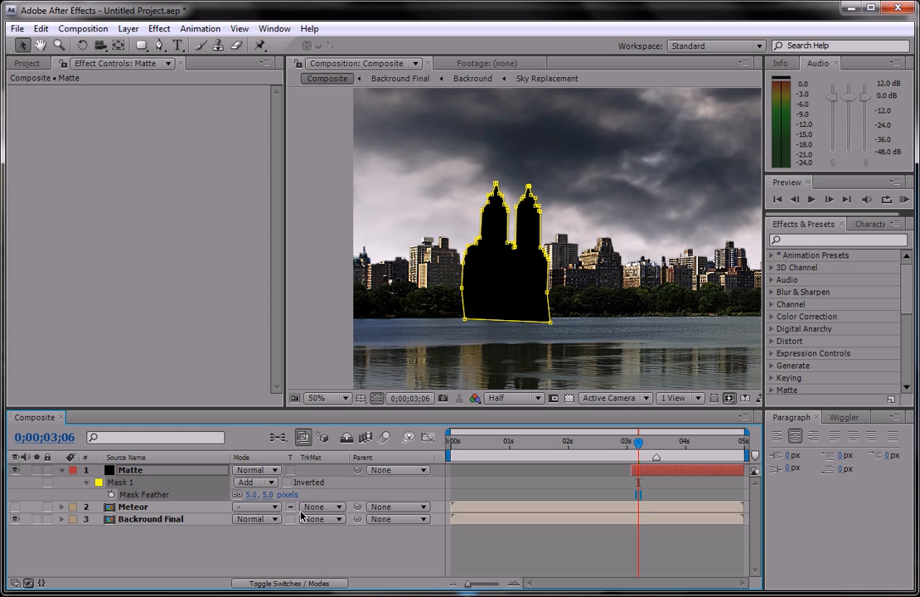
click(288, 582)
click(376, 399)
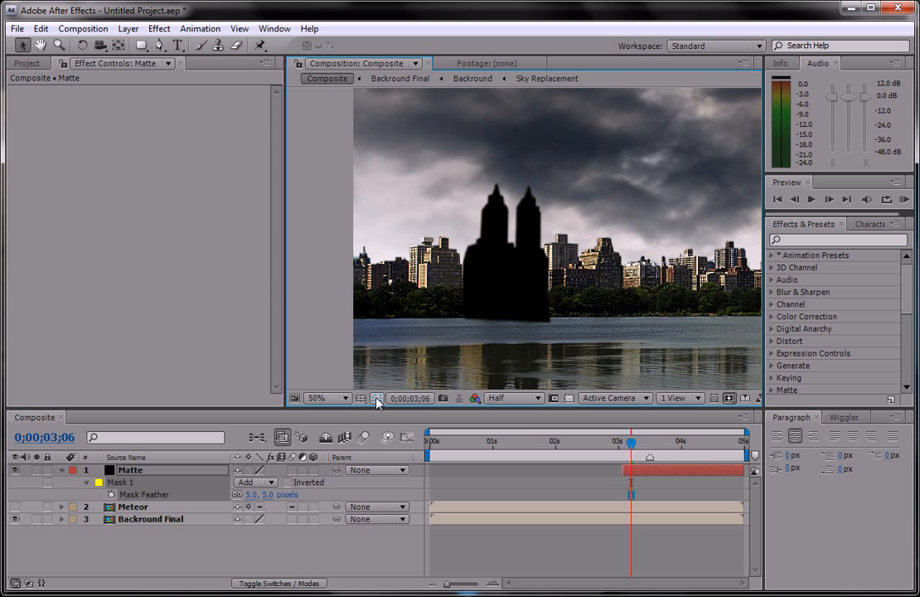
drag(278, 493, 283, 494)
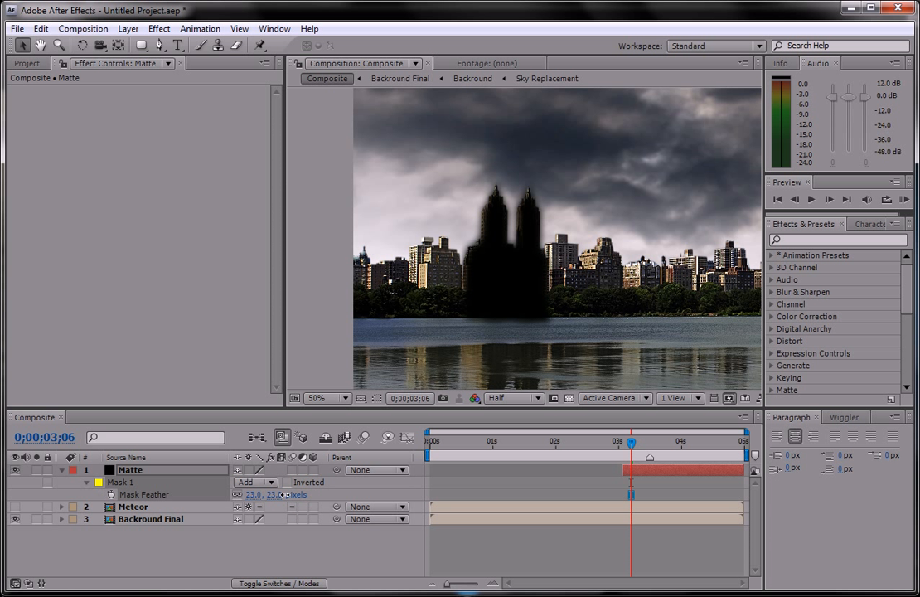
Show the Meteor layer again and set the Matte layer's mask feather to 15 pixels
click(15, 506)
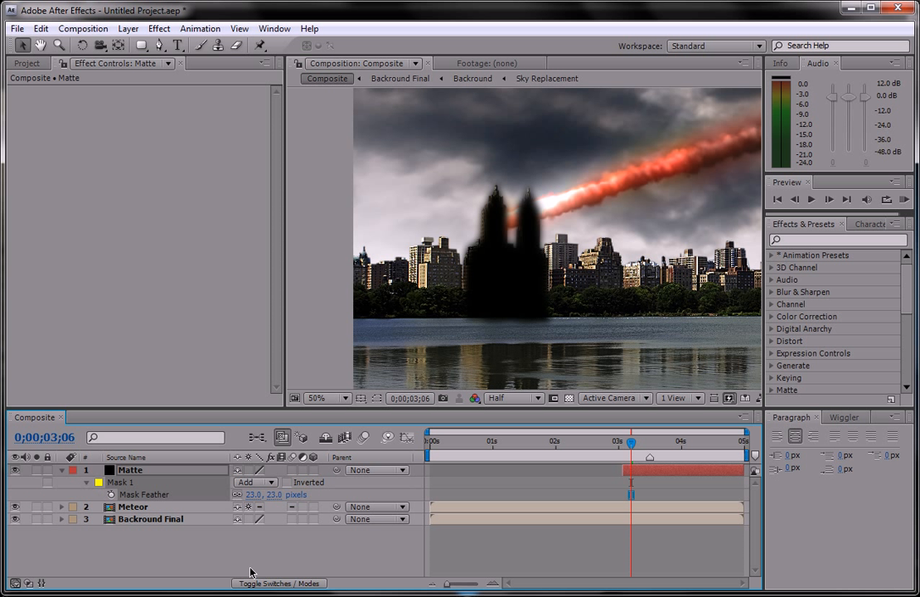
click(252, 494)
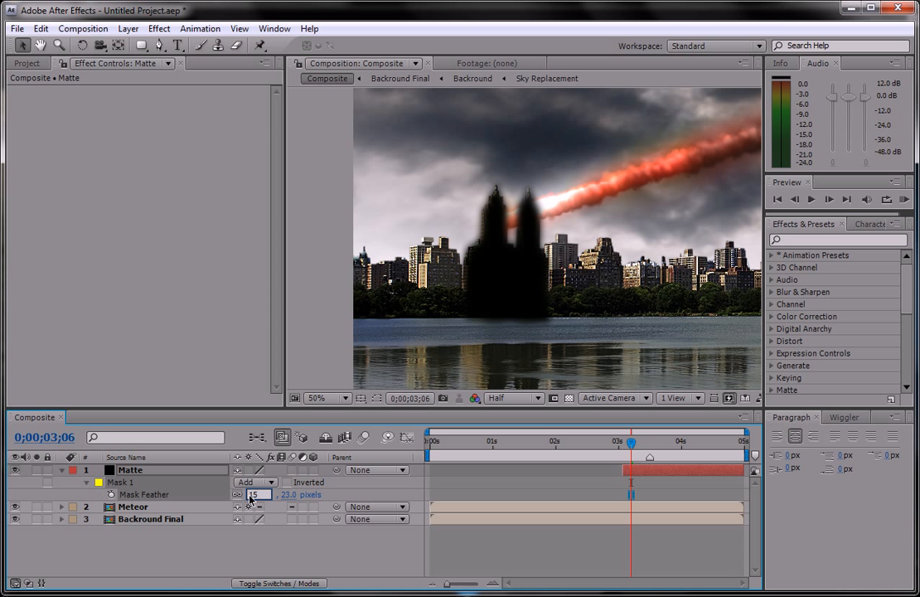
key(Return)
Try Alpha Matte as the Meteor layer's track matte, and settle on Alpha Inverted Matte "Matte"
click(259, 583)
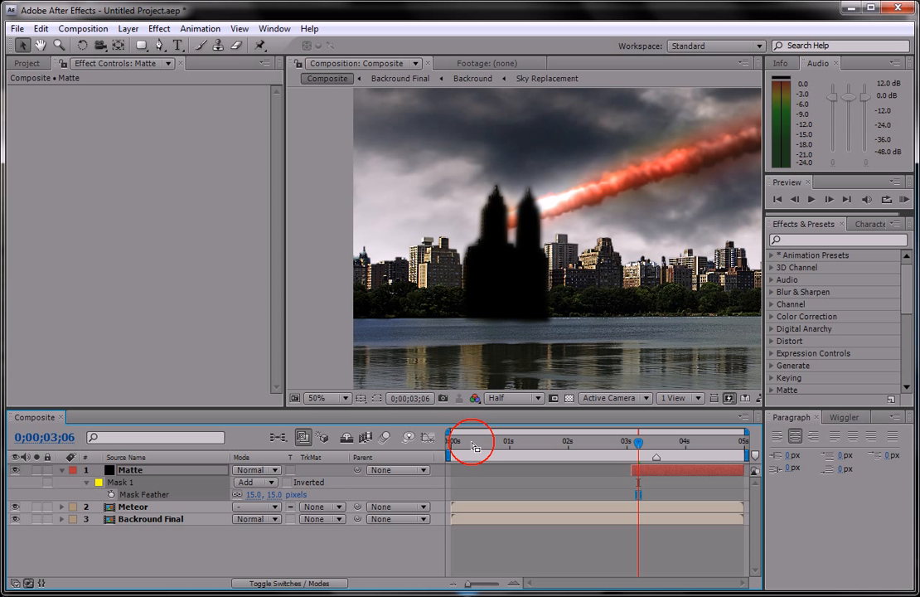
click(328, 510)
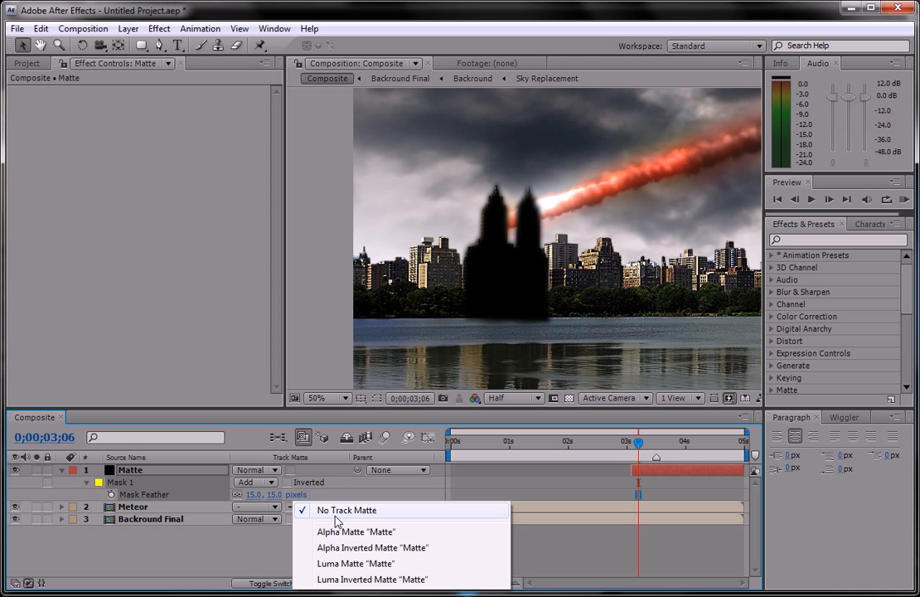
click(335, 532)
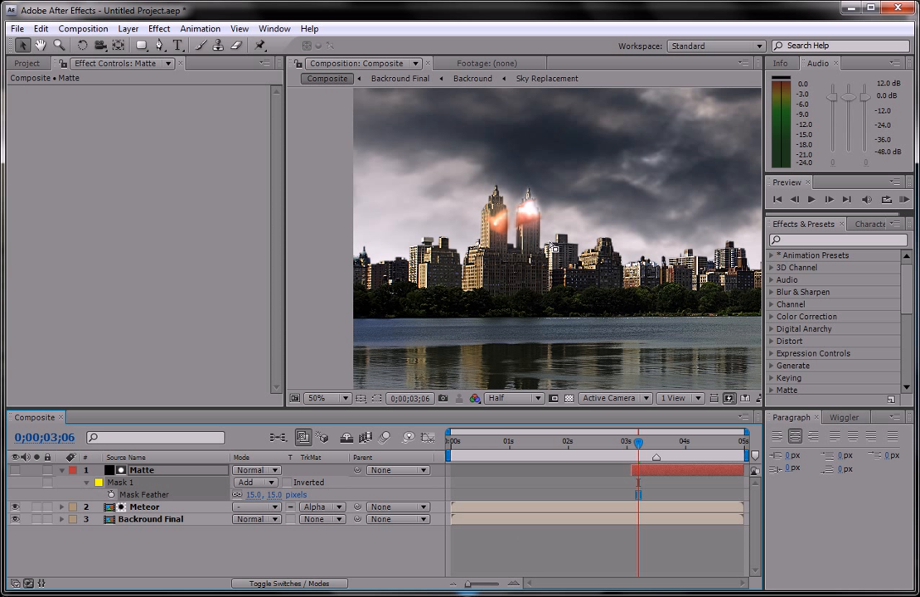
click(319, 504)
click(328, 523)
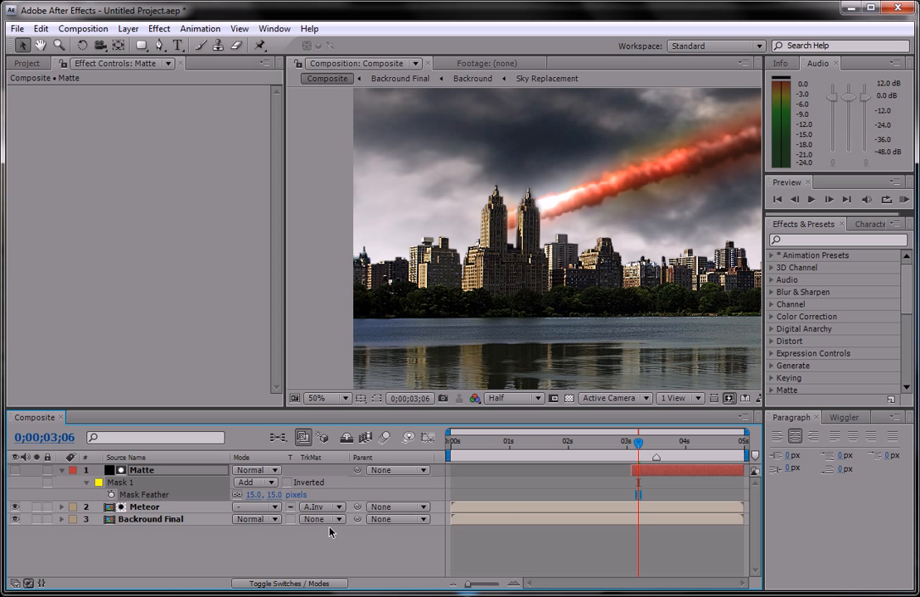
Move to 0;00;03;12 and inspect the meteor passing behind the twin towers, both close up and in the wider frame
drag(638, 442, 654, 445)
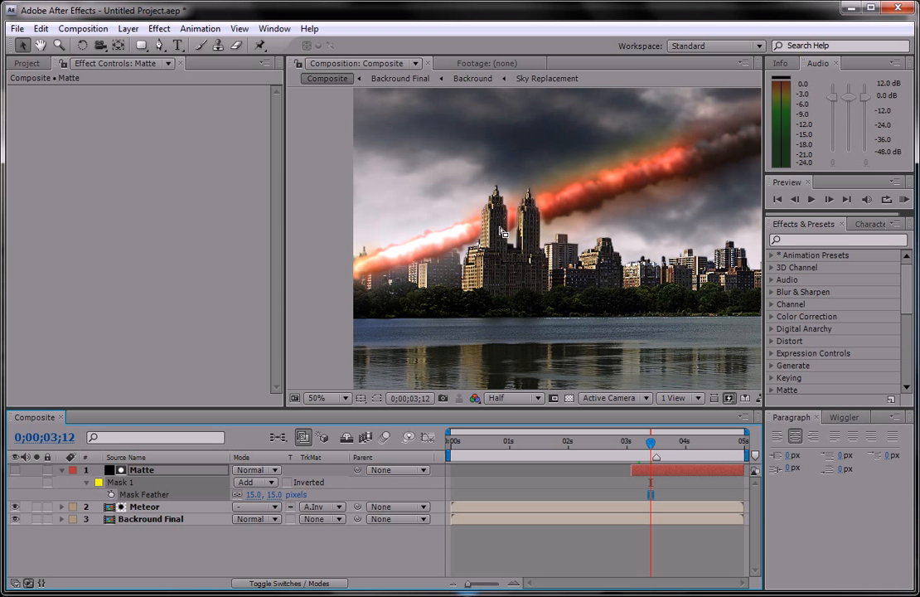
scroll(490, 239, down, 2)
scroll(487, 243, up, 1)
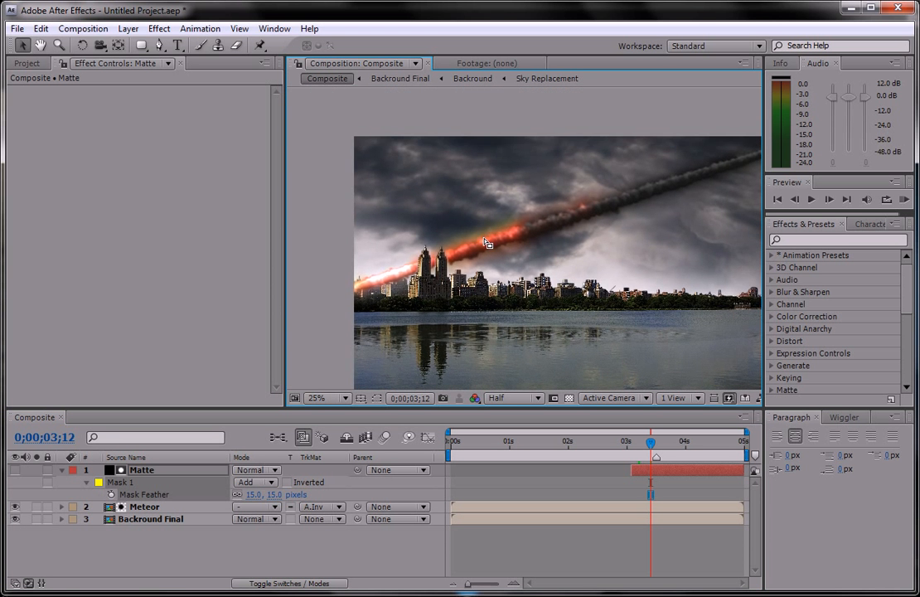
scroll(488, 243, up, 4)
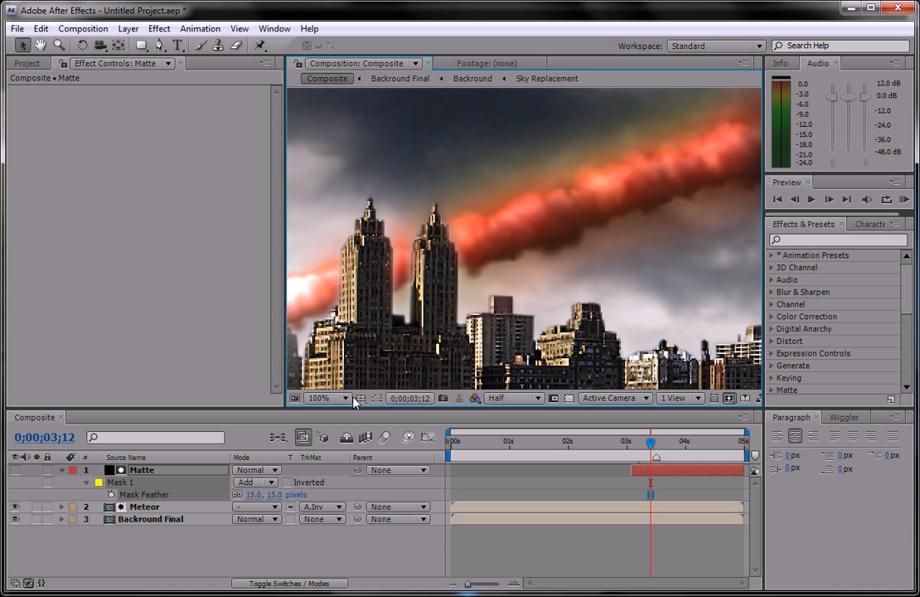
scroll(353, 397, down, 1)
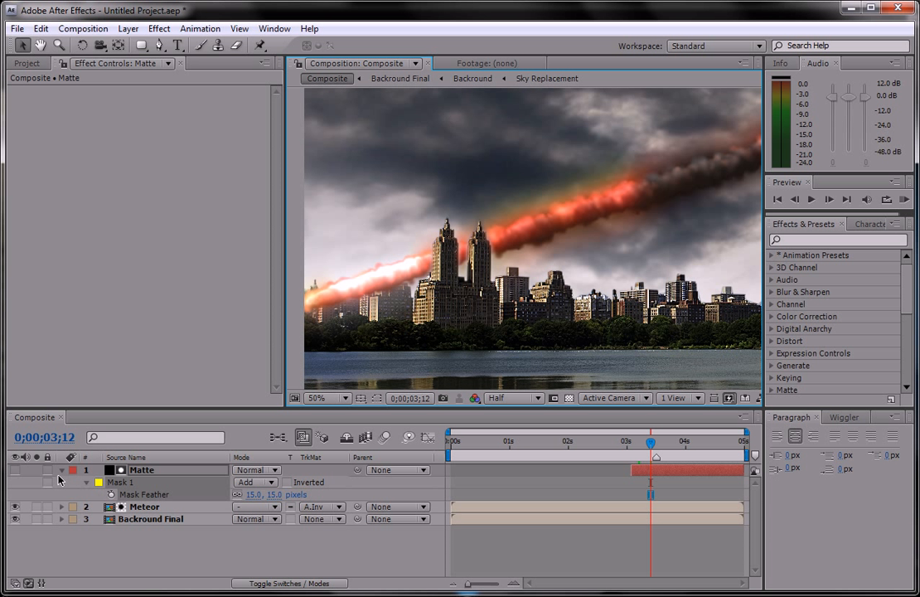
scroll(637, 234, down, 2)
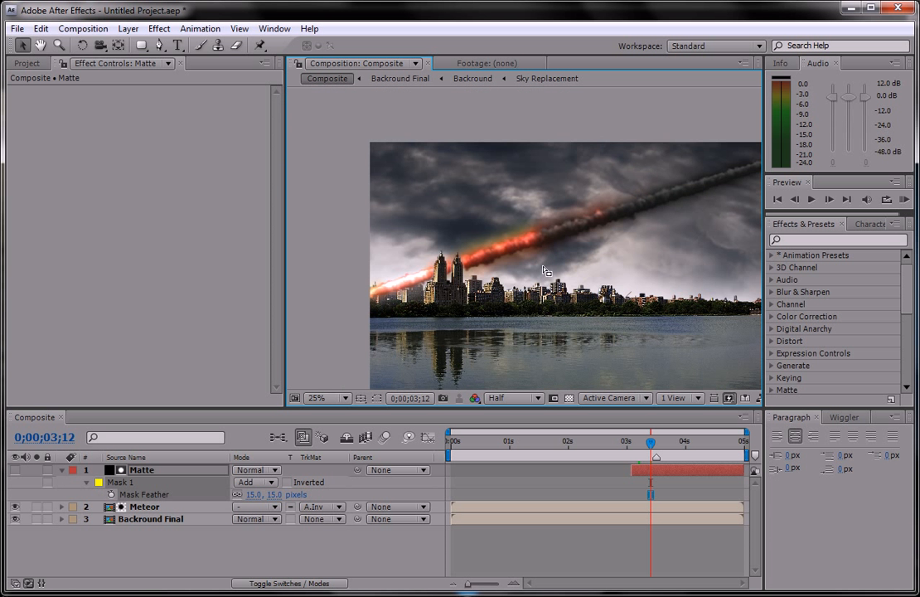
Collapse the Matte layer's properties and inspect the meteor trail around the twin towers, close up and in the full frame
scroll(653, 216, up, 1)
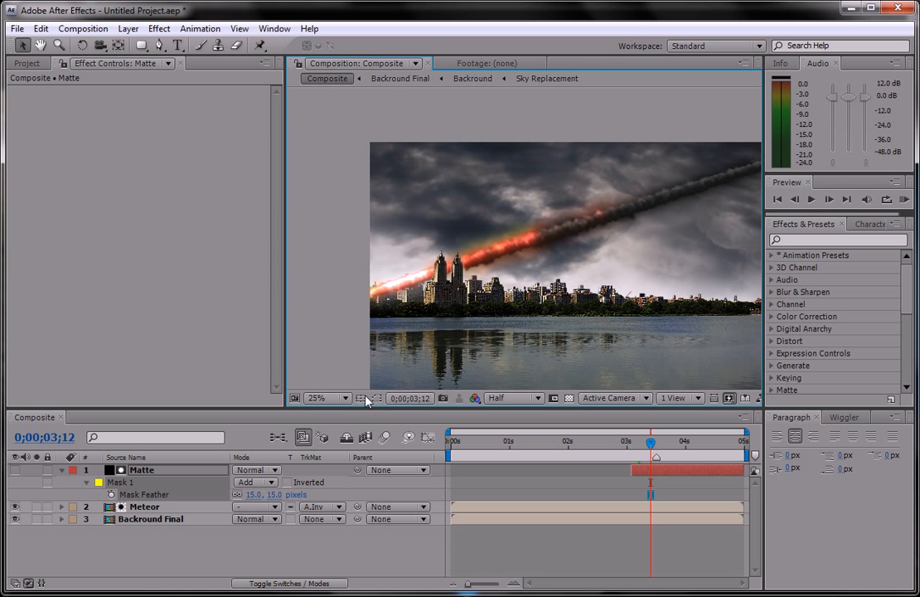
click(63, 471)
drag(539, 257, 514, 237)
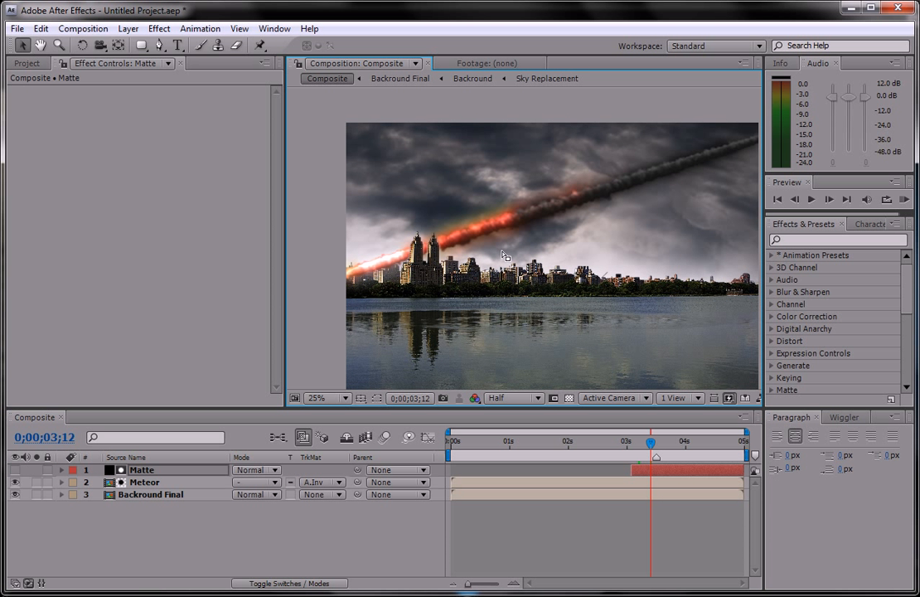
scroll(551, 261, up, 1)
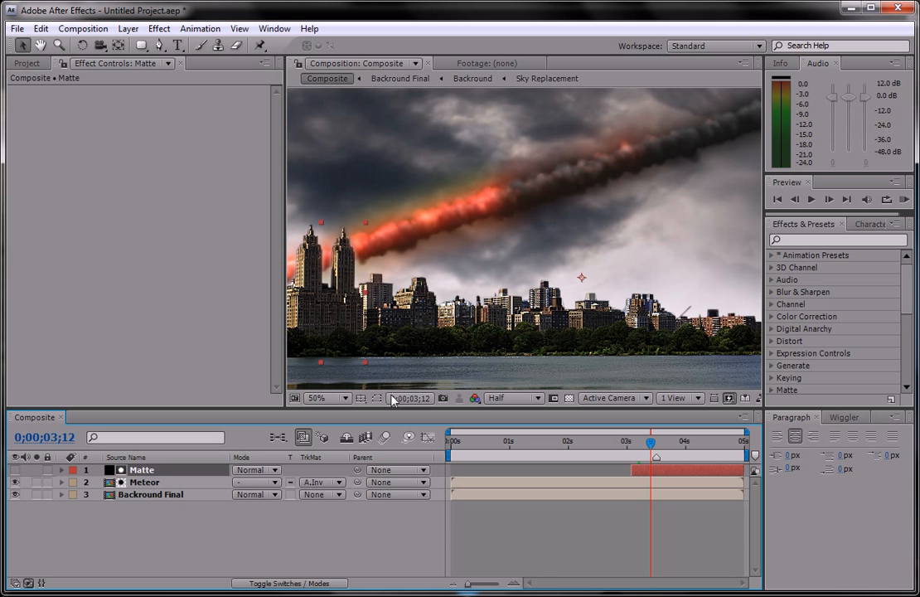
drag(490, 261, 497, 250)
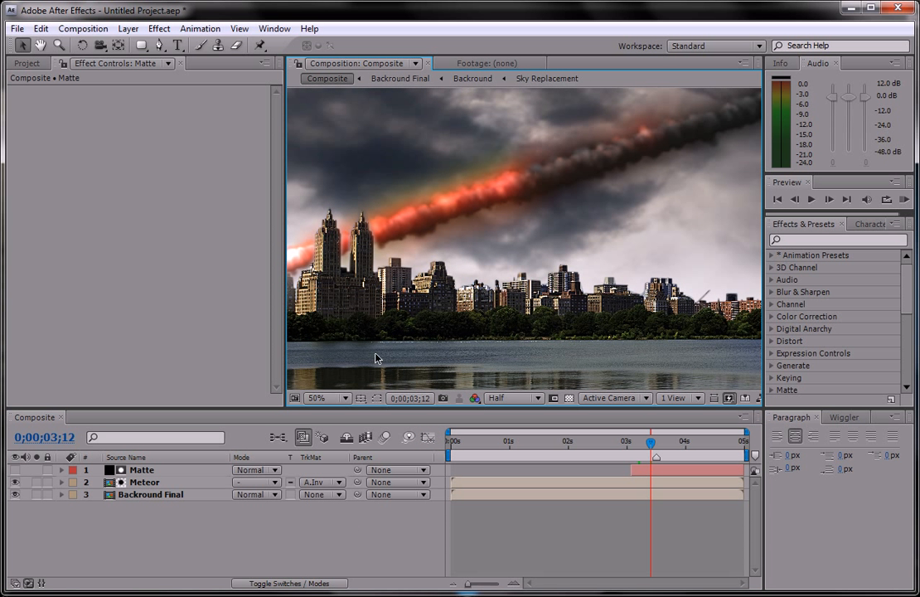
scroll(470, 249, down, 1)
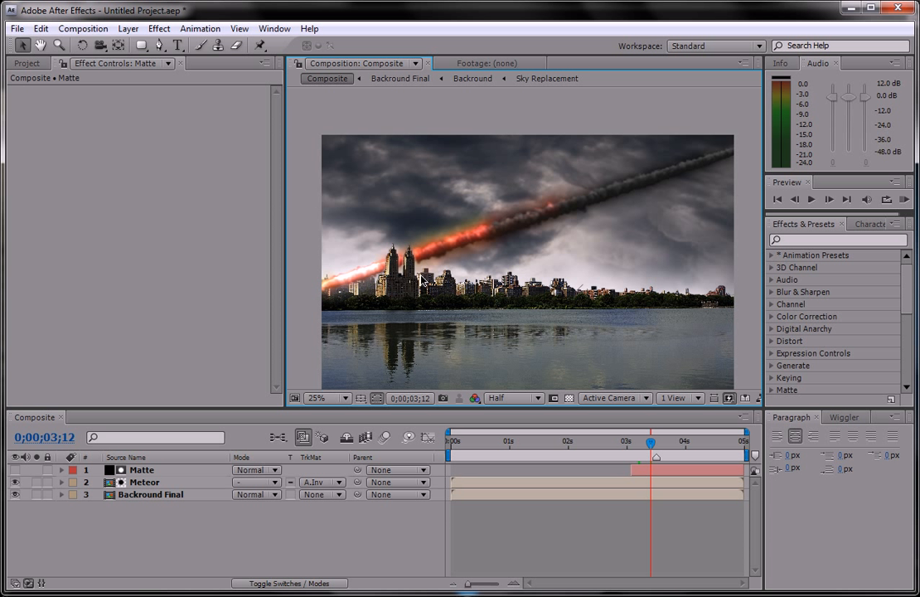
drag(392, 307, 425, 279)
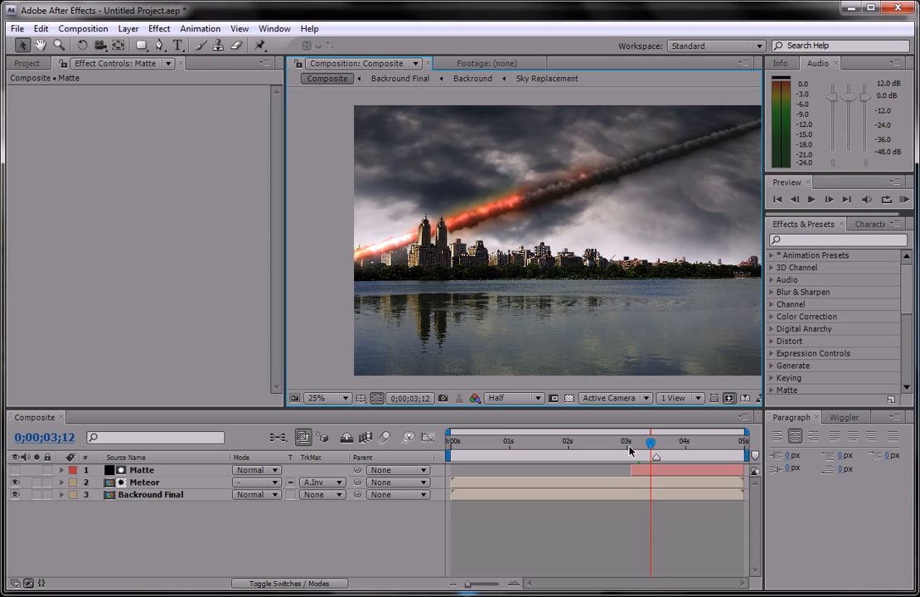
Move to 0;00;02;00 and create a 2290 x 1500 px light orange solid (FFDC92) named Water Glow
drag(631, 450, 569, 460)
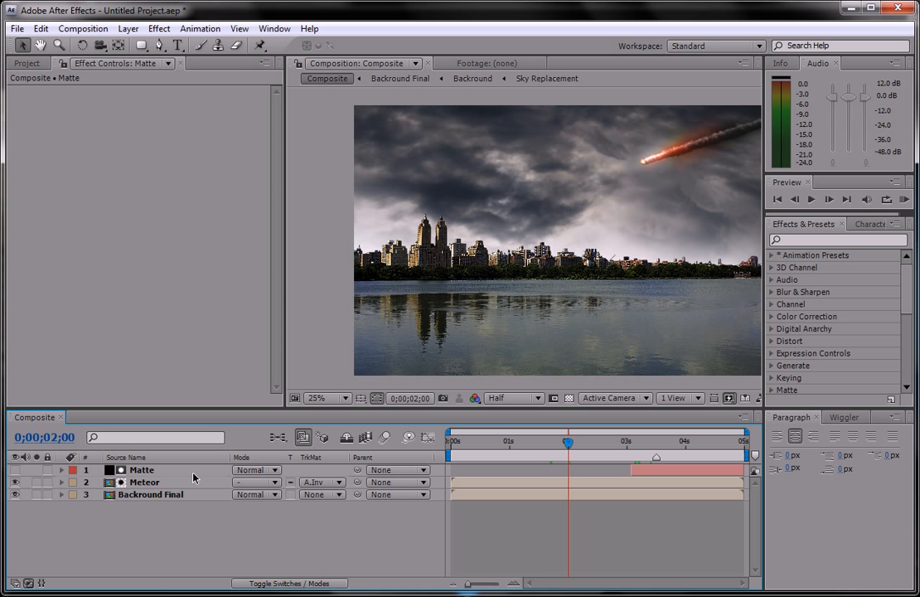
click(129, 28)
mouse_move(150, 45)
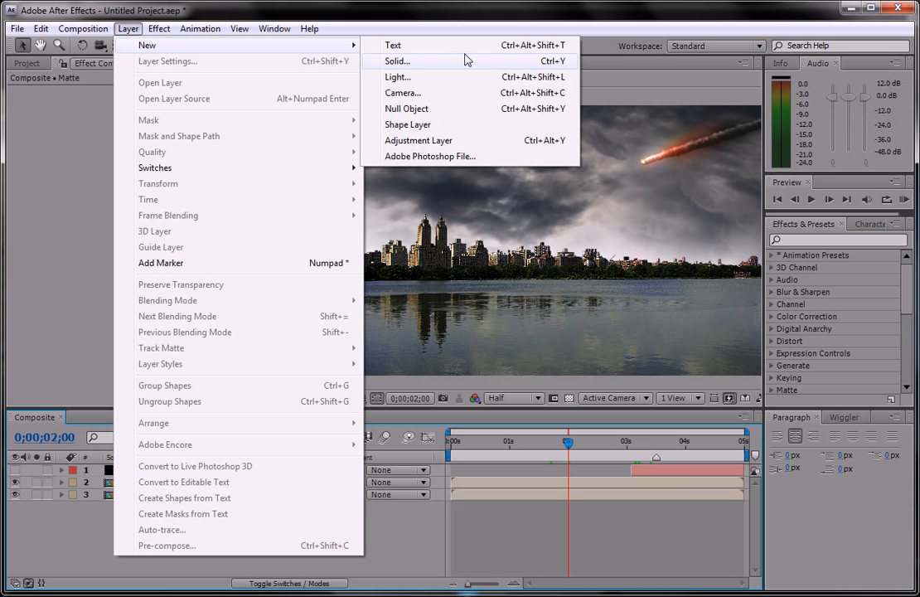
click(465, 60)
click(483, 335)
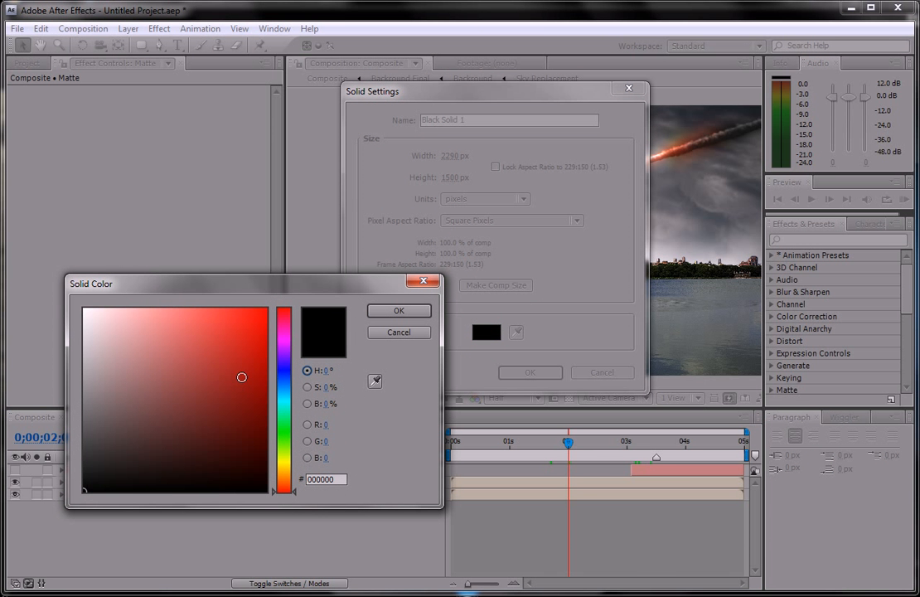
drag(281, 419, 147, 282)
click(389, 311)
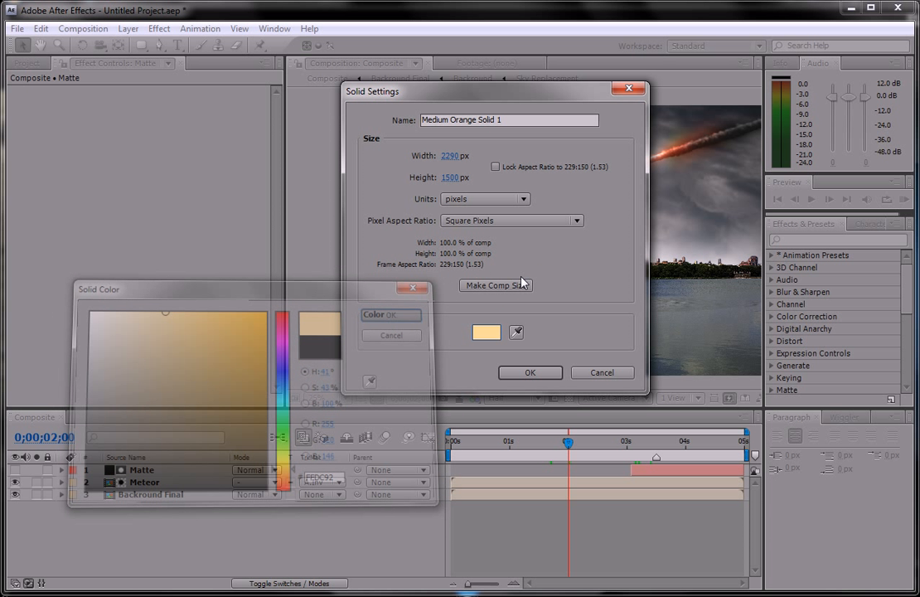
drag(522, 119, 130, 178)
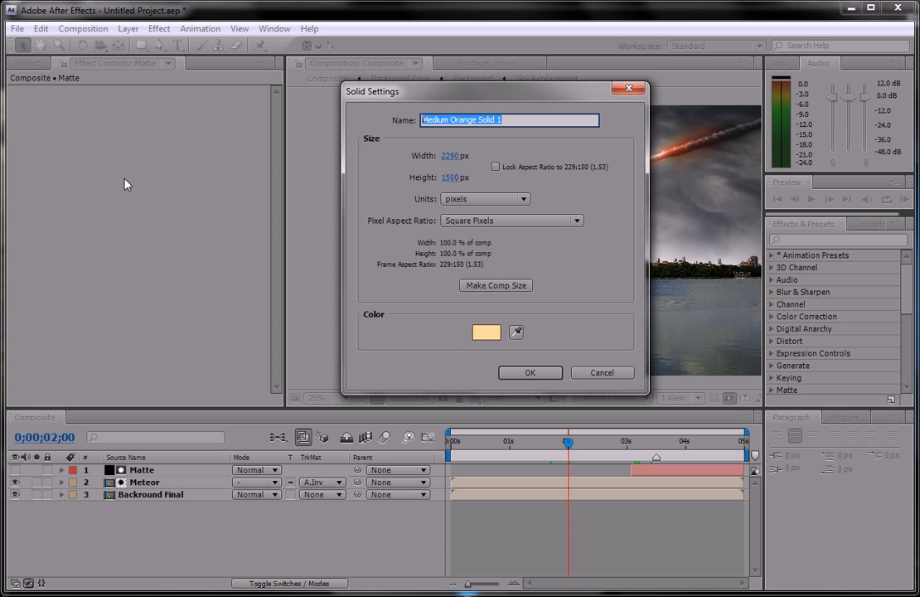
text(Glow)
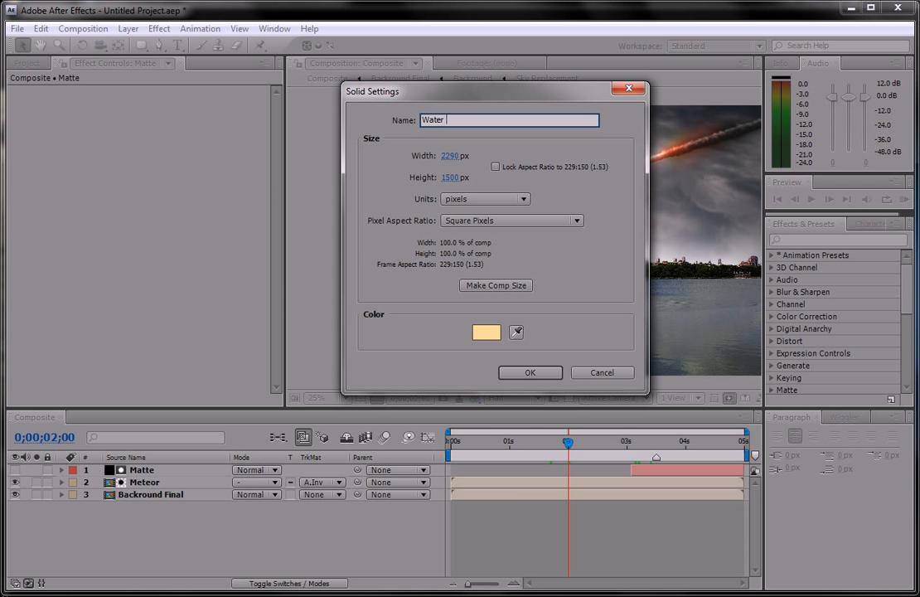
click(524, 372)
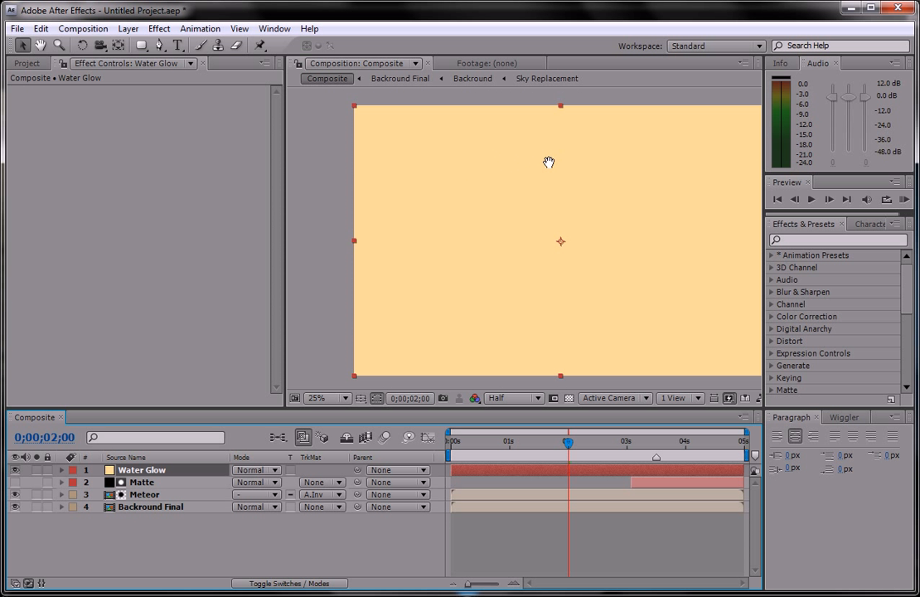
Hide the Water Glow layer, turn on the rulers and place a vertical guide at the meteor's head, about x = 1600
drag(549, 162, 510, 170)
click(14, 470)
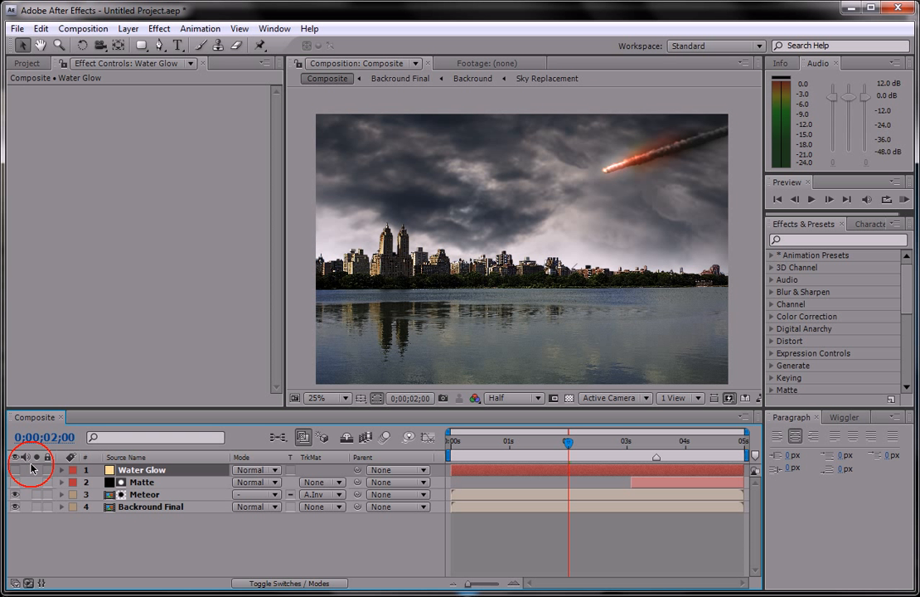
scroll(585, 246, up, 2)
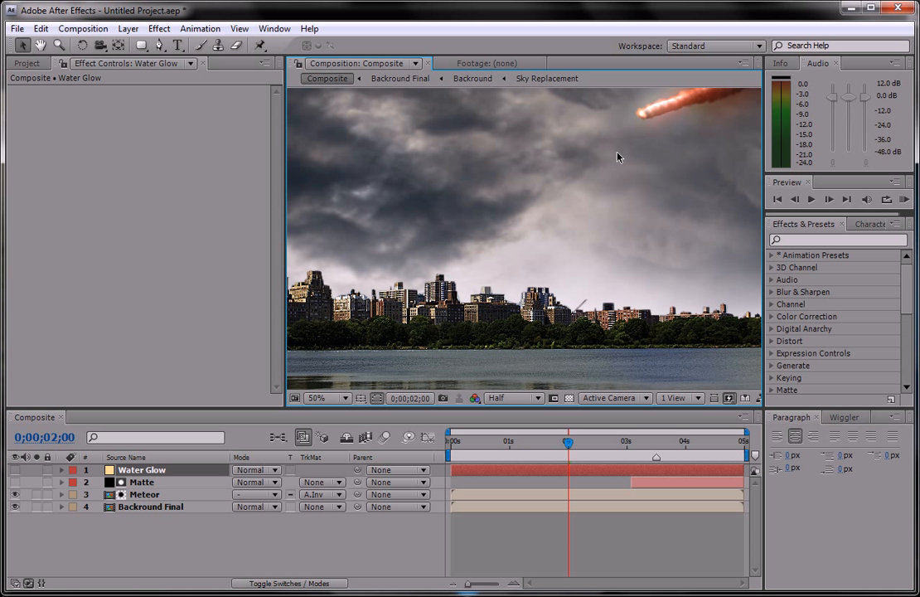
click(361, 398)
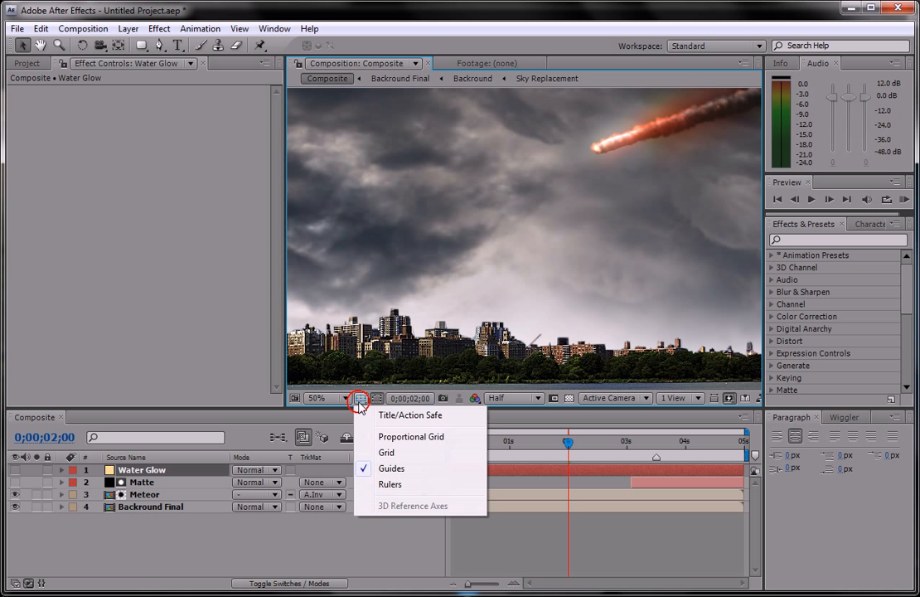
click(388, 484)
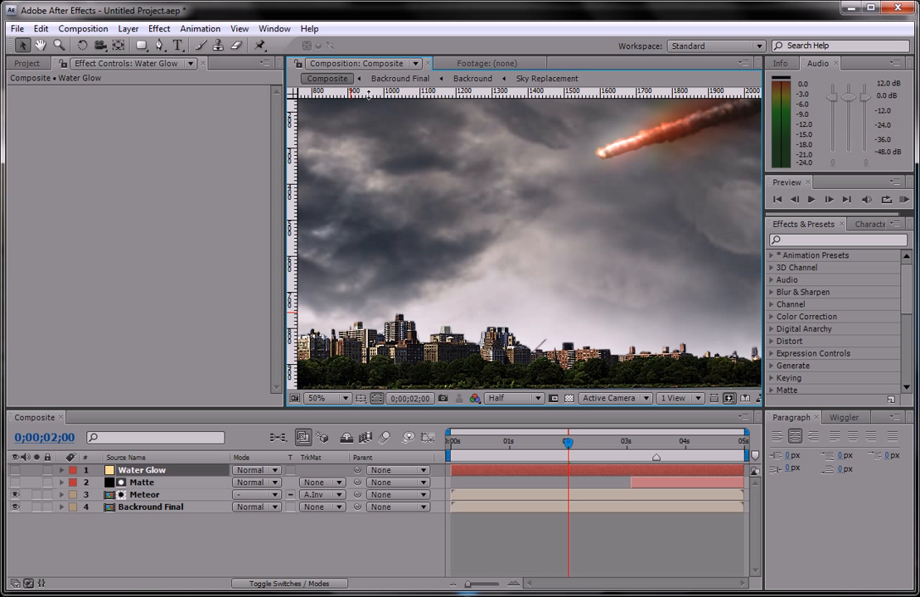
drag(292, 133, 603, 221)
Draw a circular mask about 180 px across on Water Glow, centred where the guide meets the shoreline
drag(609, 320, 600, 238)
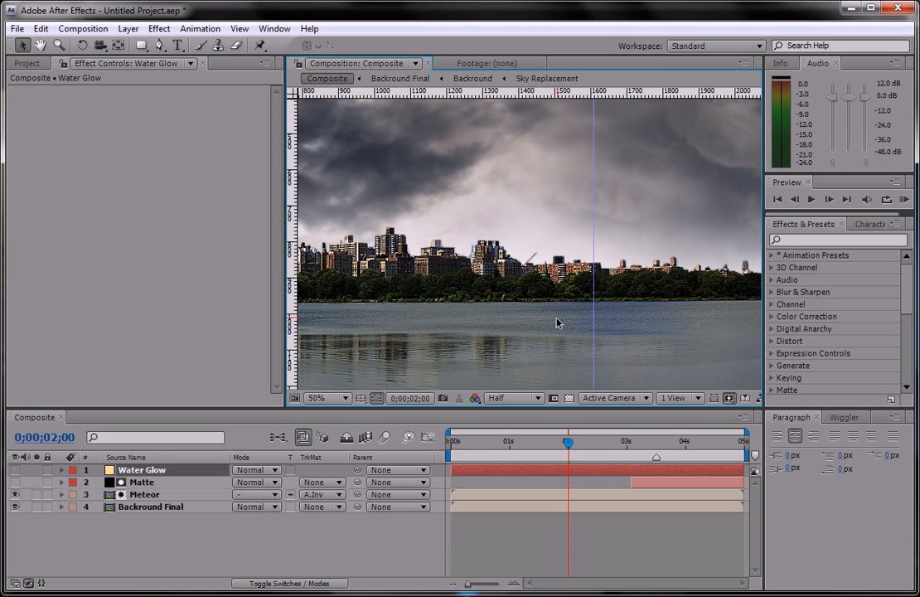
scroll(518, 283, down, 2)
drag(567, 280, 542, 231)
scroll(513, 316, down, 1)
scroll(492, 301, up, 2)
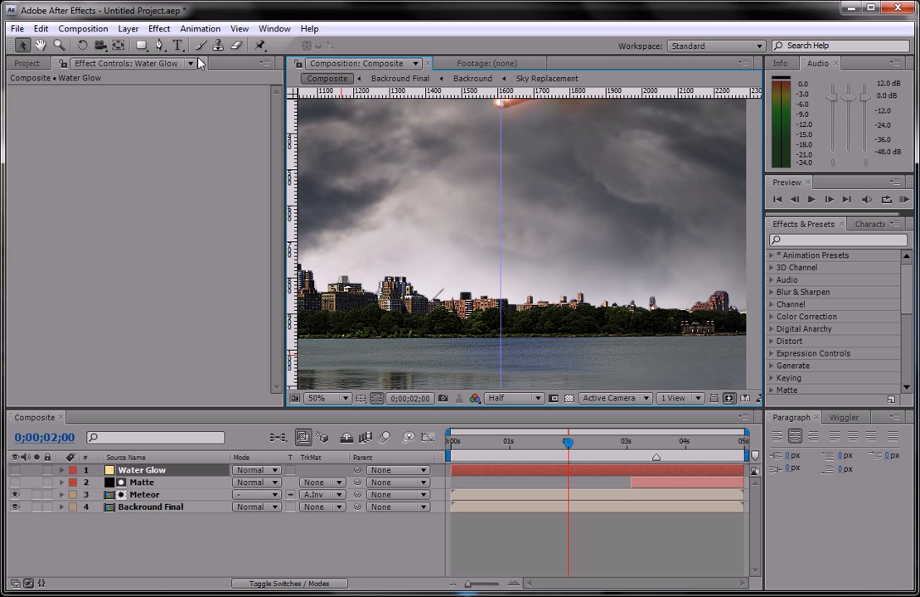
drag(141, 45, 175, 79)
scroll(499, 270, down, 1)
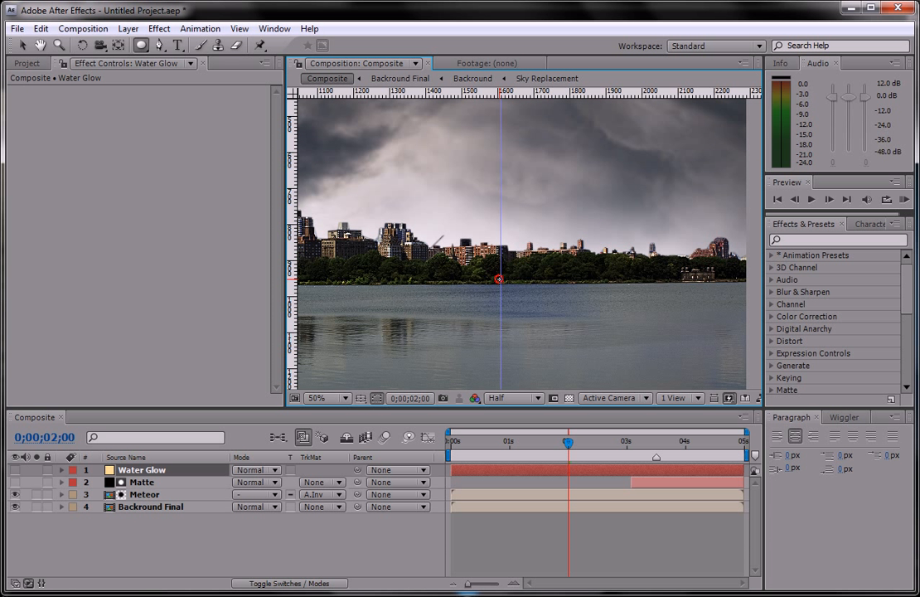
drag(499, 280, 523, 311)
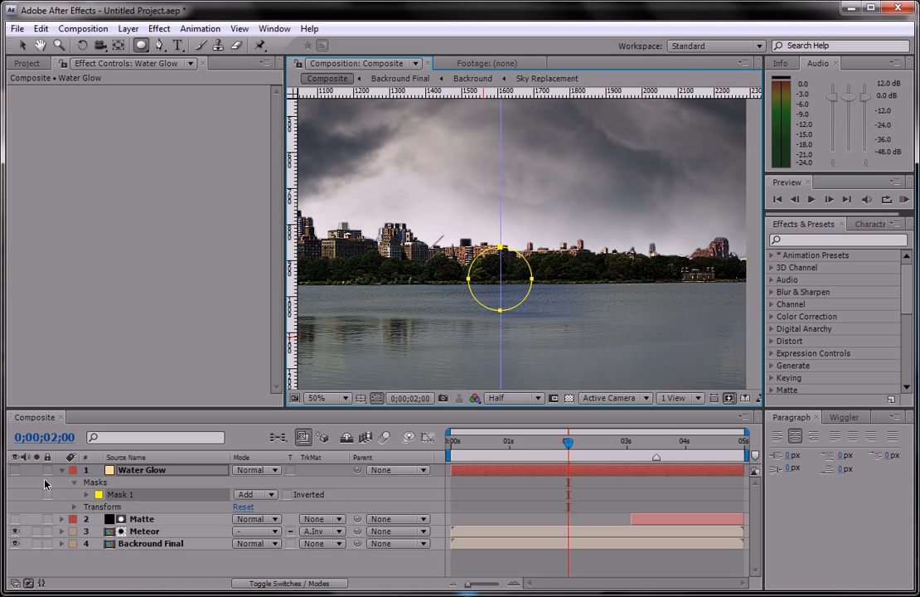
Show Water Glow again, set its mask feather to 128 pixels and its blending mode to Classic Color Dodge
click(15, 469)
key(f)
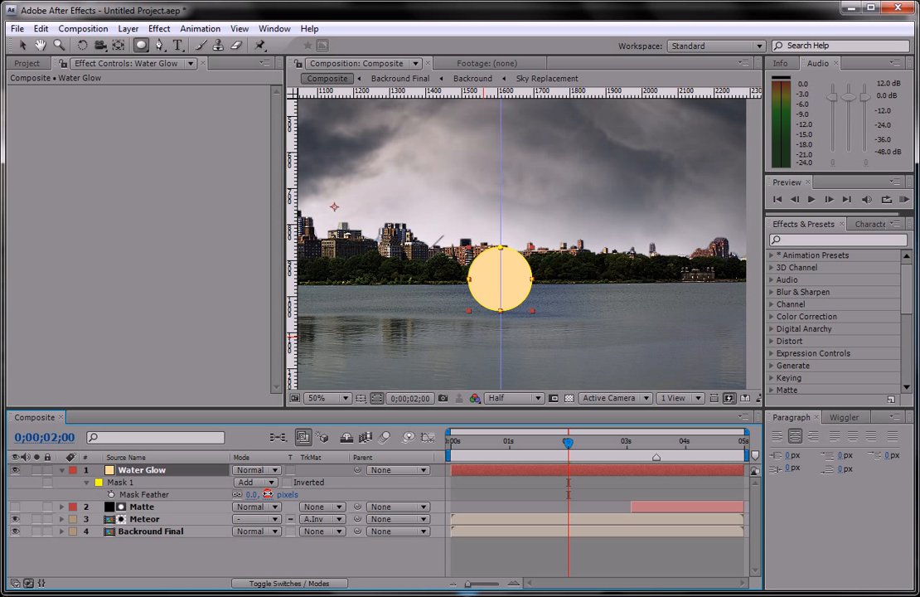
drag(267, 494, 328, 494)
click(261, 471)
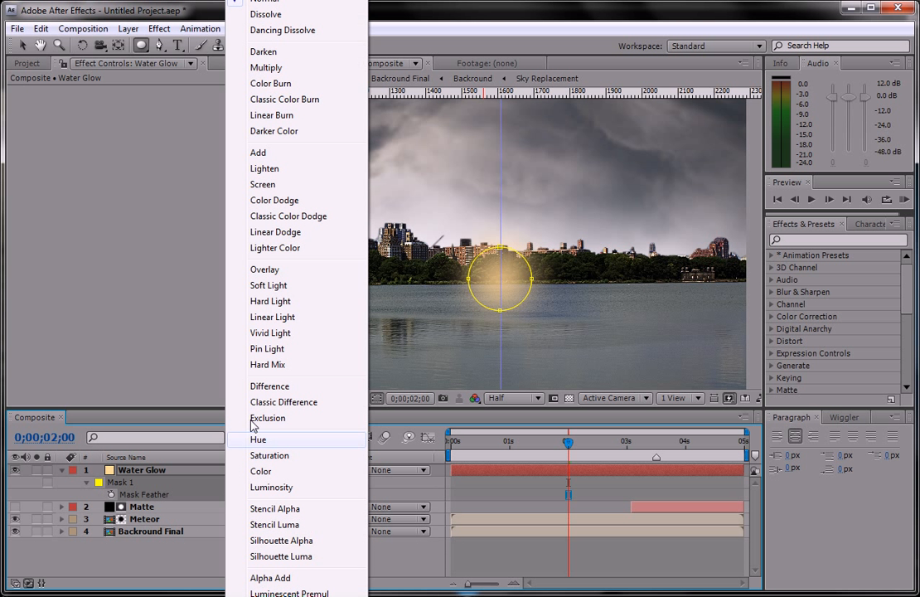
click(298, 217)
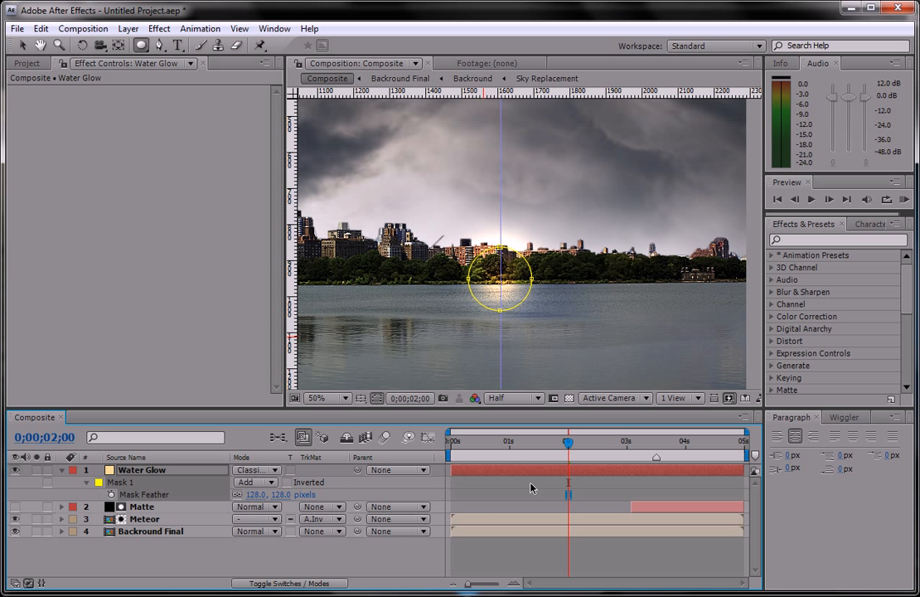
click(414, 492)
scroll(469, 278, down, 2)
scroll(470, 279, up, 2)
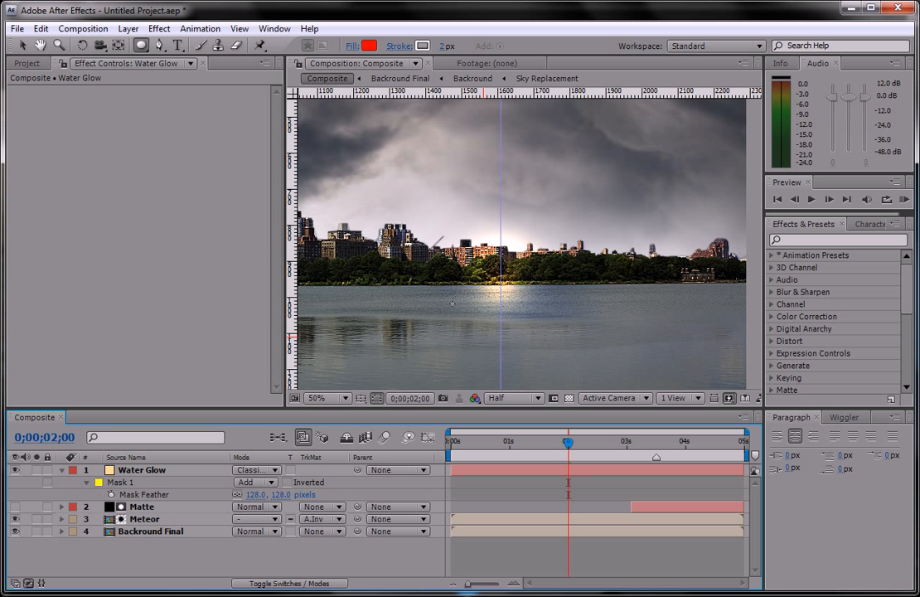
Try stretching the left point of the Water Glow mask far along the shoreline with the Add blending mode
key(v)
click(173, 471)
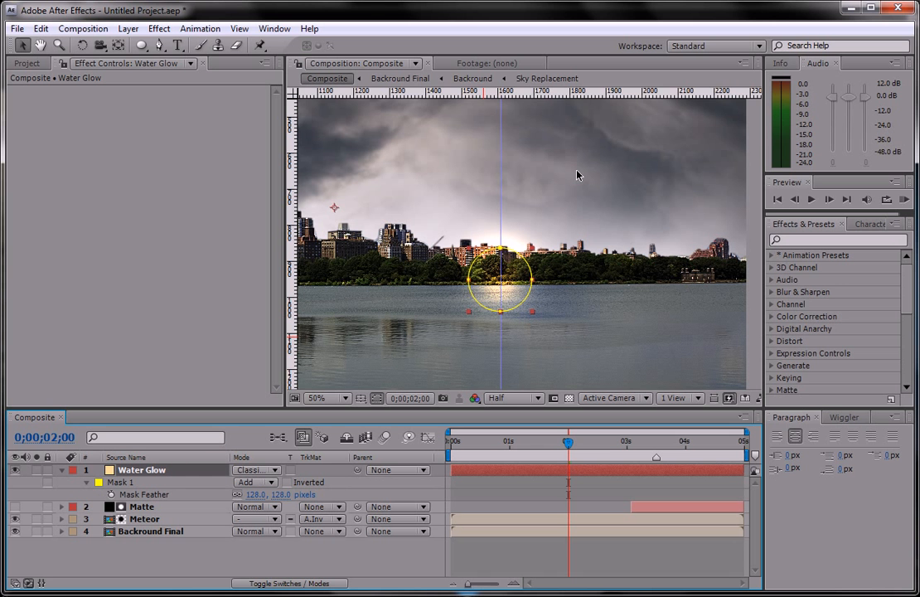
drag(469, 282, 332, 269)
click(267, 470)
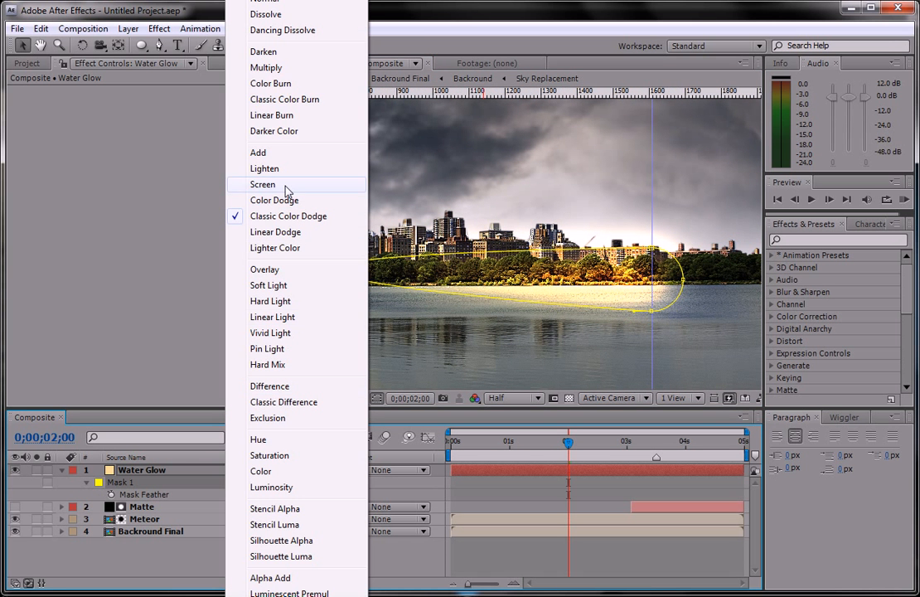
click(274, 150)
scroll(622, 236, down, 2)
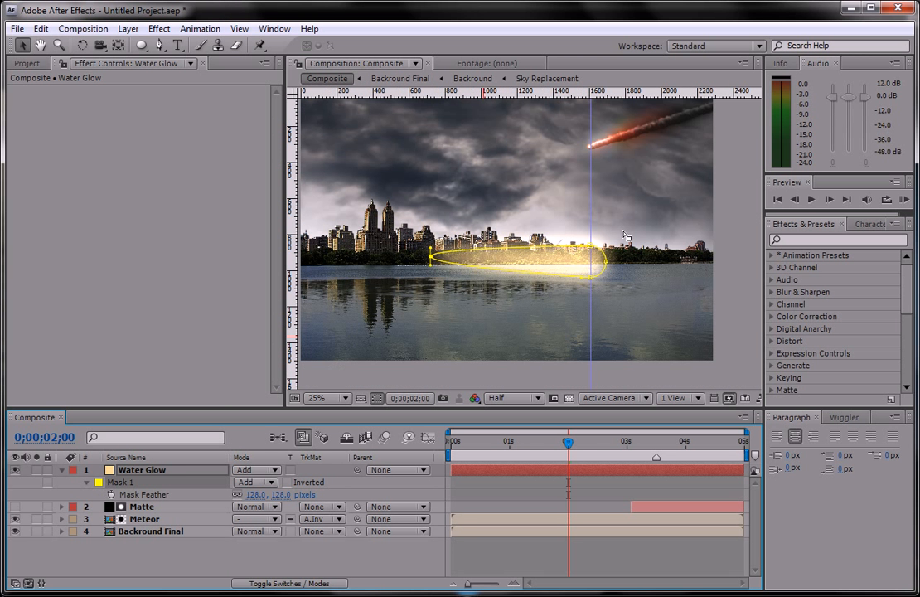
scroll(558, 263, up, 2)
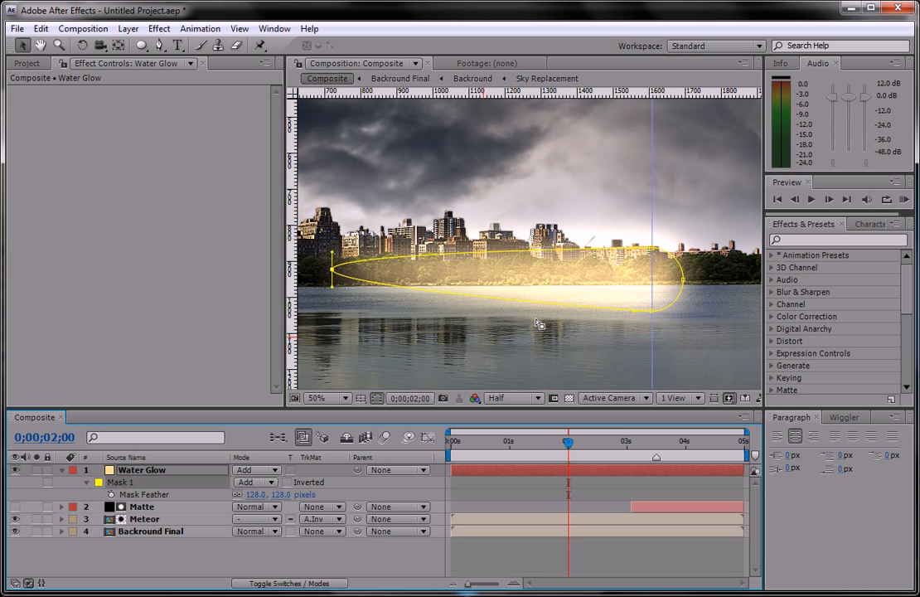
Set Water Glow back to Classic Color Dodge and return the mask's stretched point to its circular shape at the guide
click(253, 470)
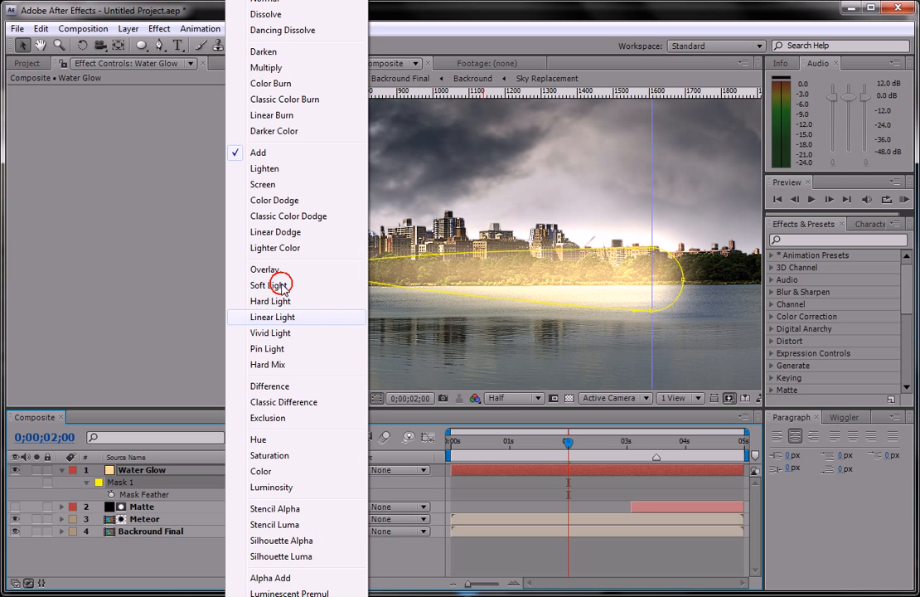
click(297, 214)
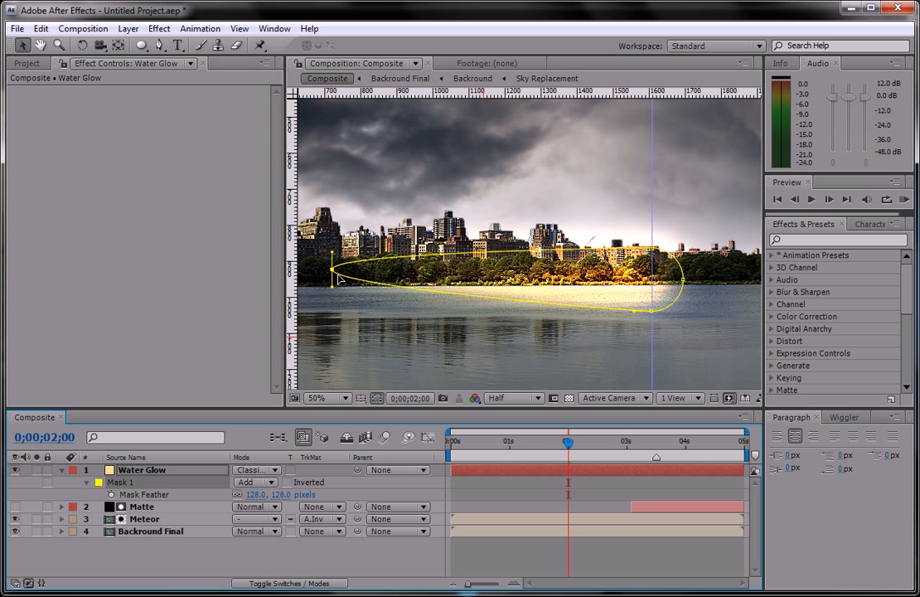
drag(331, 269, 624, 285)
key(comma)
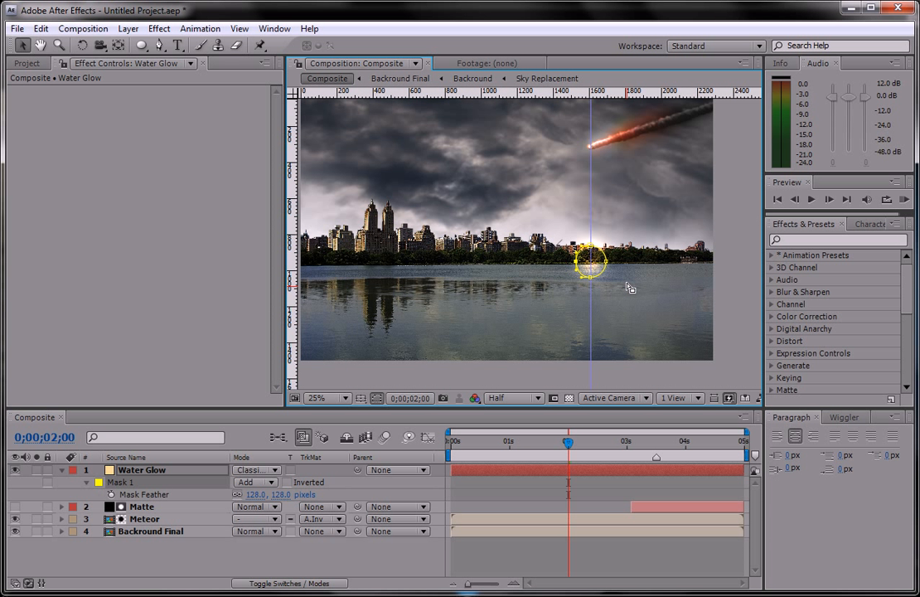
Reveal all of Water Glow's mask properties and set a first Mask Path keyframe at 0;00;02;01
click(184, 470)
key(m)
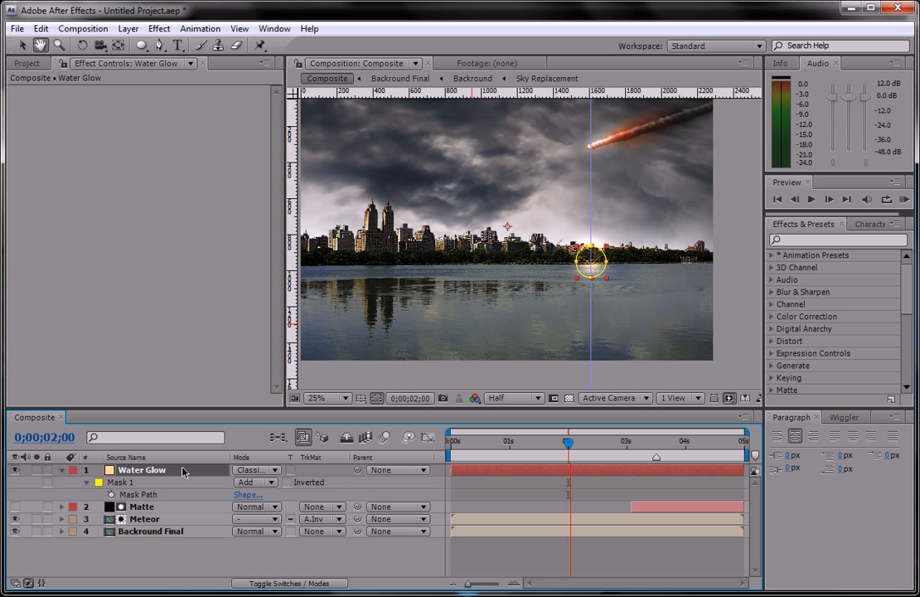
key(m)
key(m)
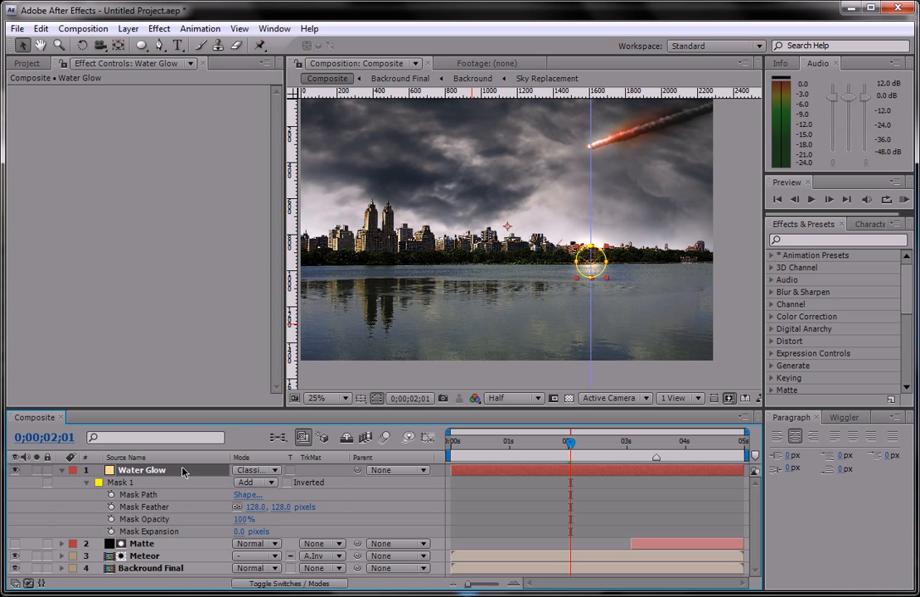
click(112, 495)
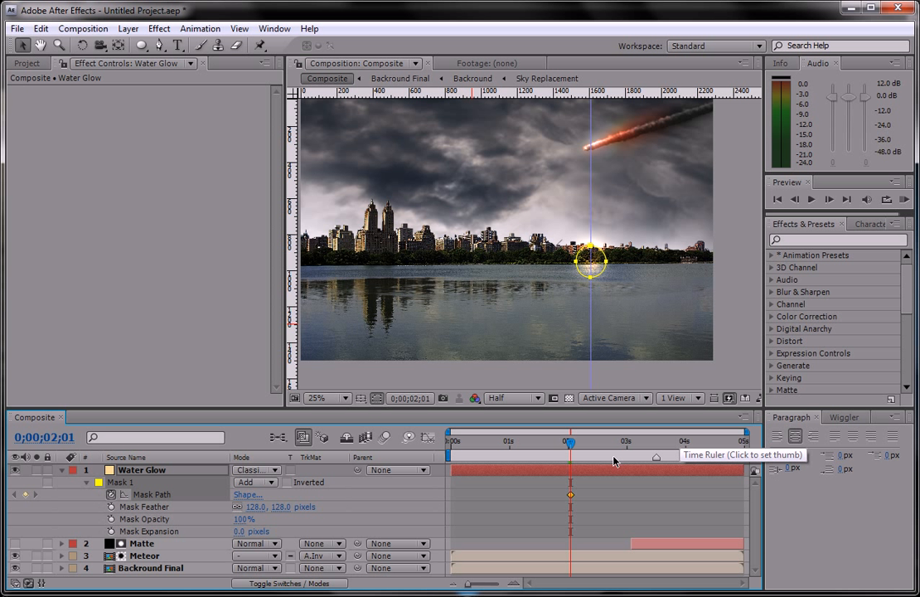
Trim Water Glow's start to 0;00;02;01 and, at 0;00;03;24, keyframe its mask moved to the picture's left edge and widened
key(alt+bracketleft)
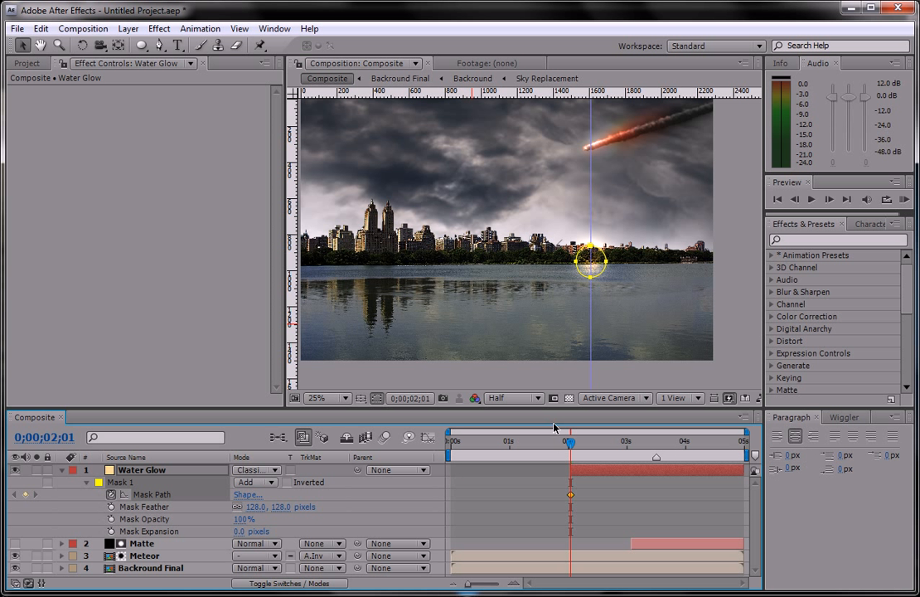
drag(568, 448, 665, 410)
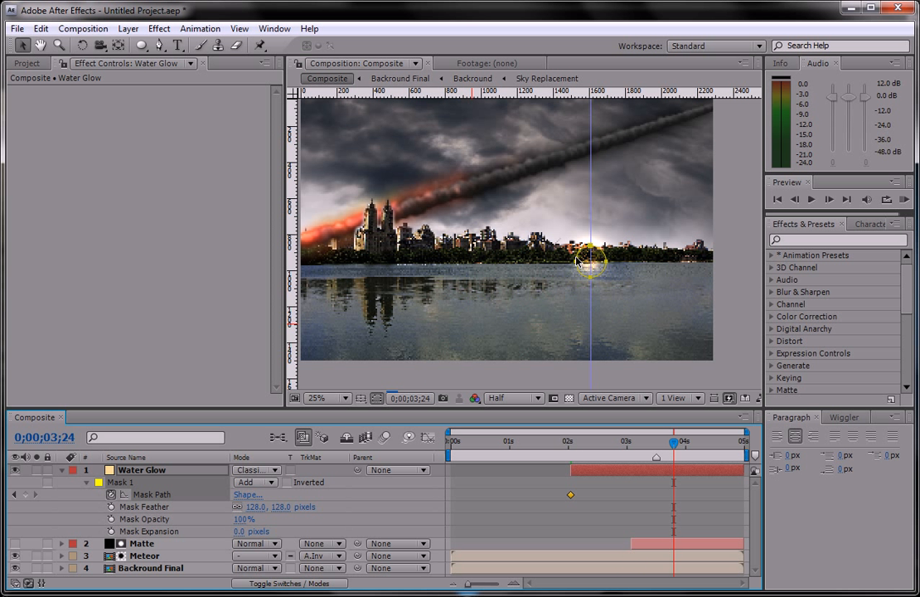
key(period)
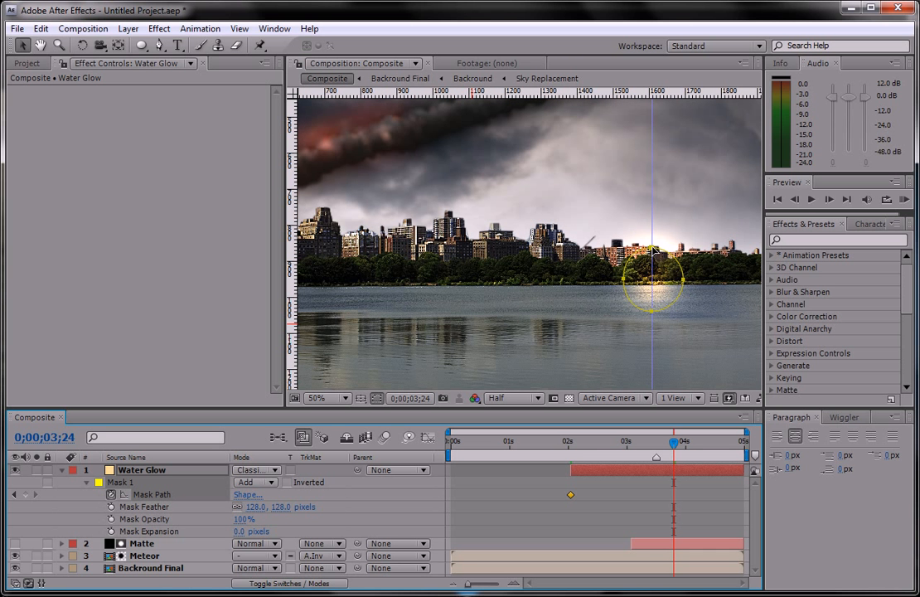
drag(655, 250, 288, 230)
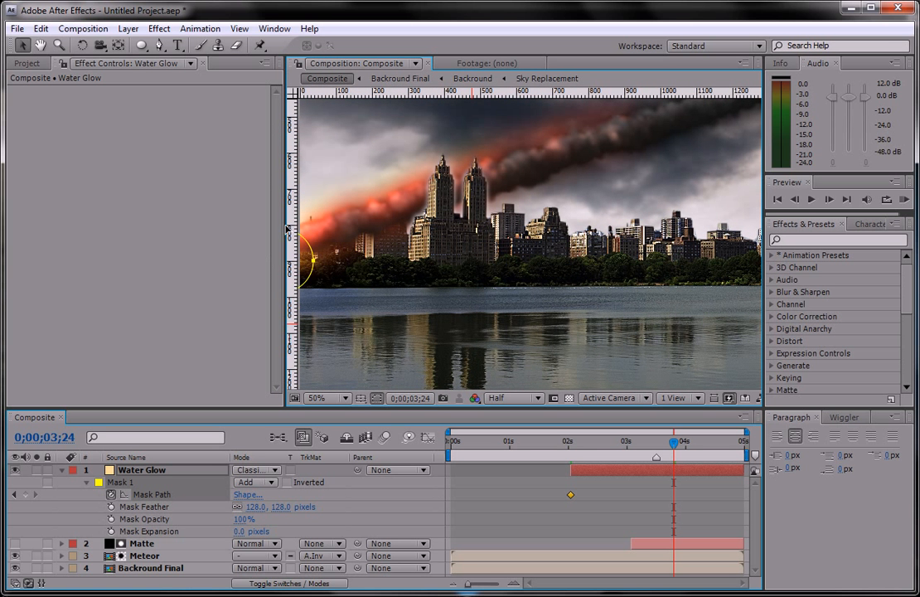
key(comma)
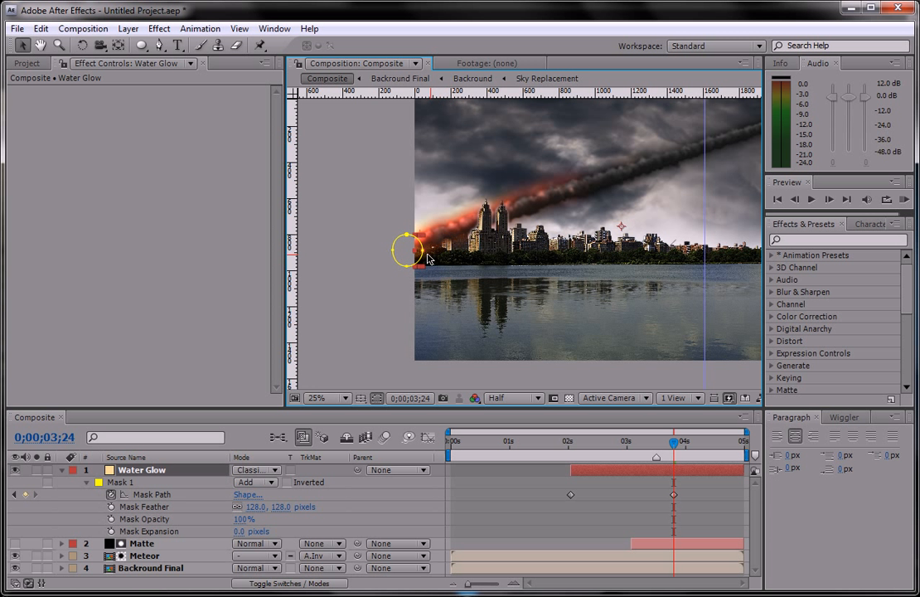
drag(422, 249, 496, 234)
scroll(412, 236, up, 2)
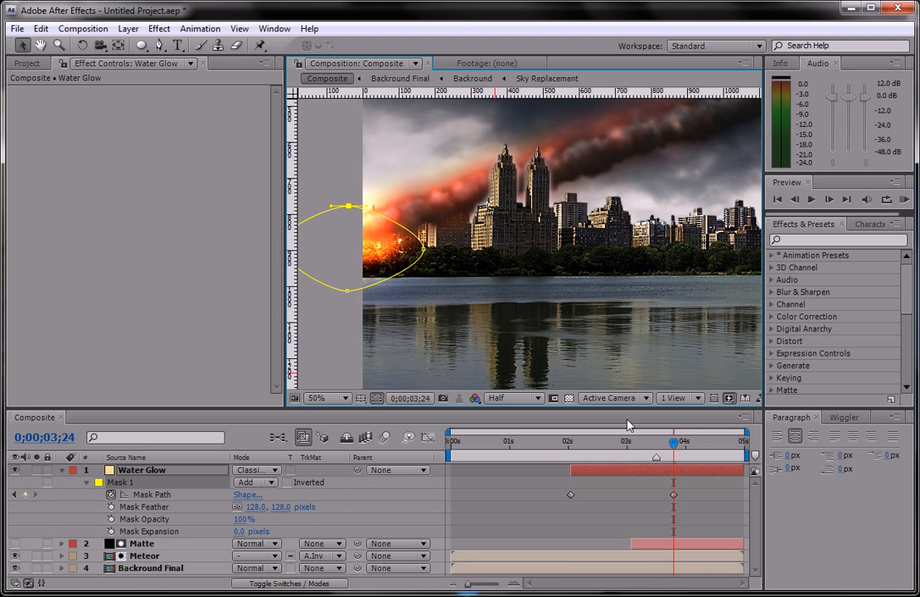
Set Water Glow's Mask Opacity to 64% at 0;00;02;20 and start keyframing it there
drag(674, 443, 608, 454)
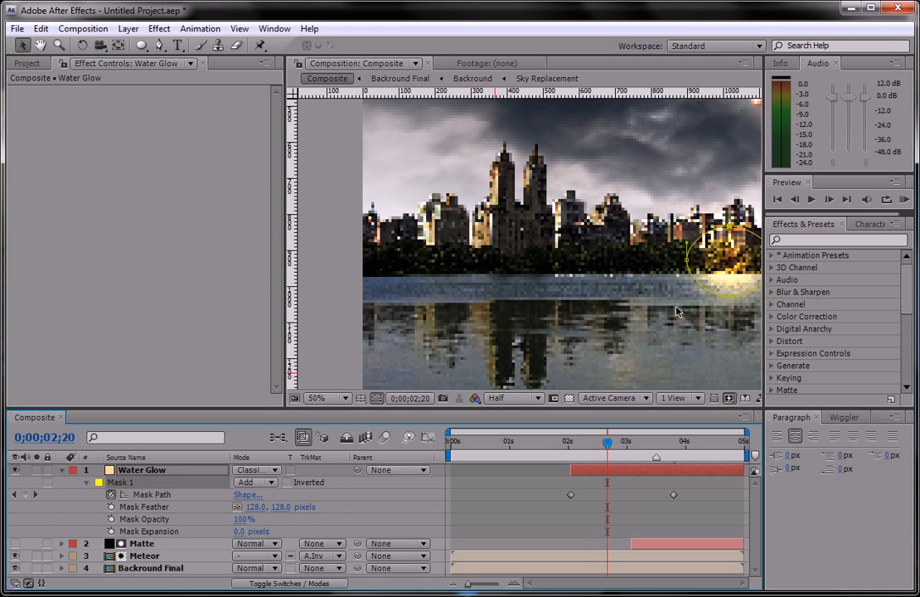
scroll(556, 318, down, 2)
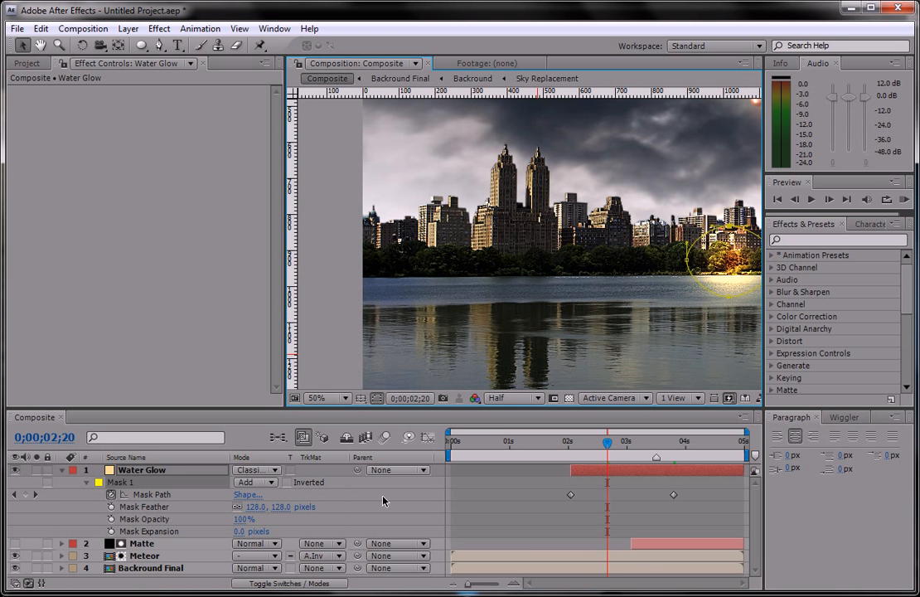
click(384, 499)
drag(522, 250, 520, 249)
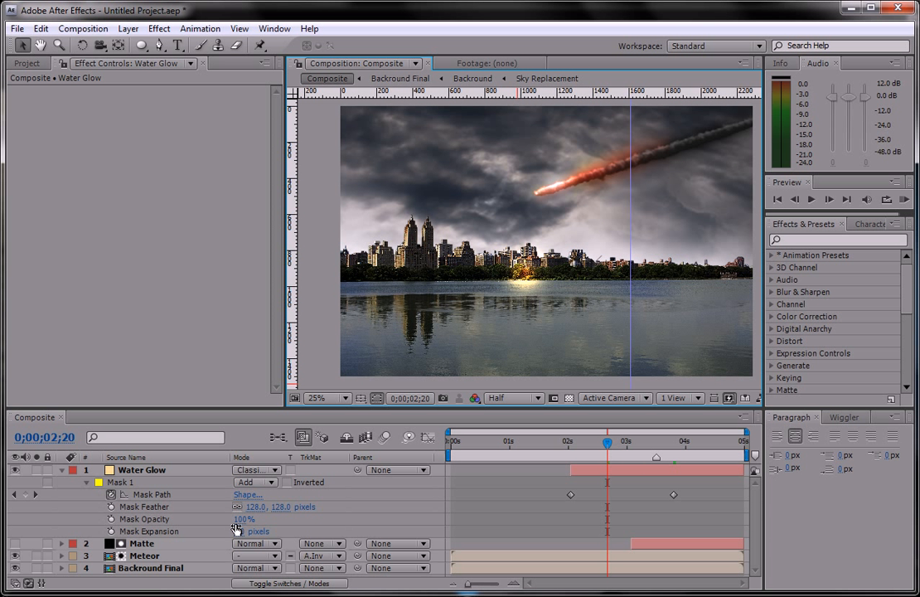
drag(242, 521, 168, 524)
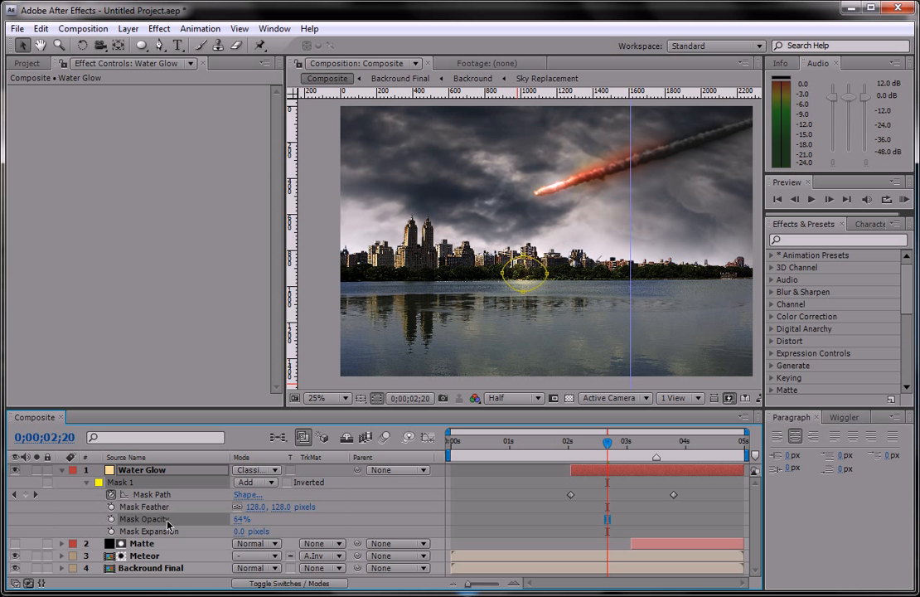
click(112, 519)
Add Mask Opacity keyframes of 0% at 0;00;02;01 and 100% at 0;00;03;24 to Water Glow
click(570, 441)
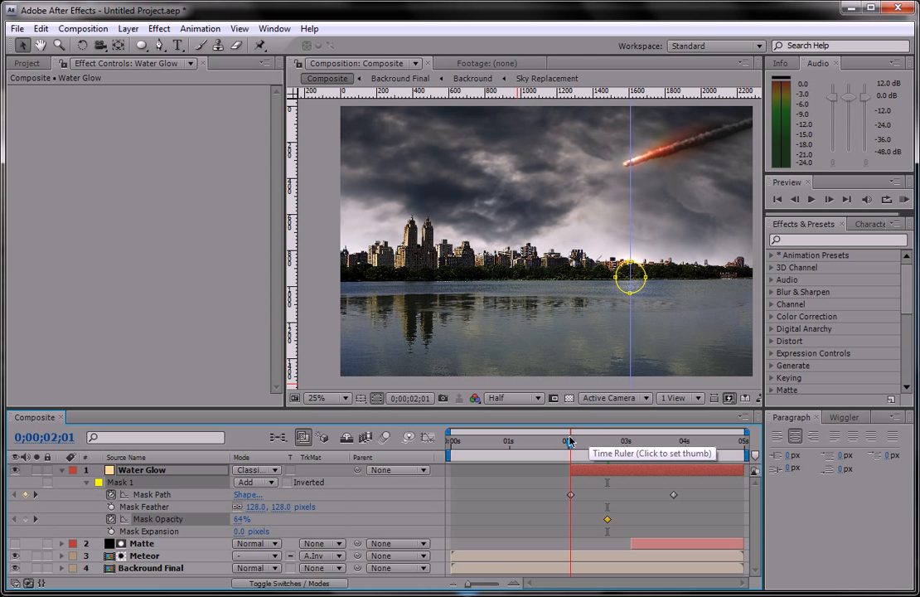
drag(240, 519, 128, 540)
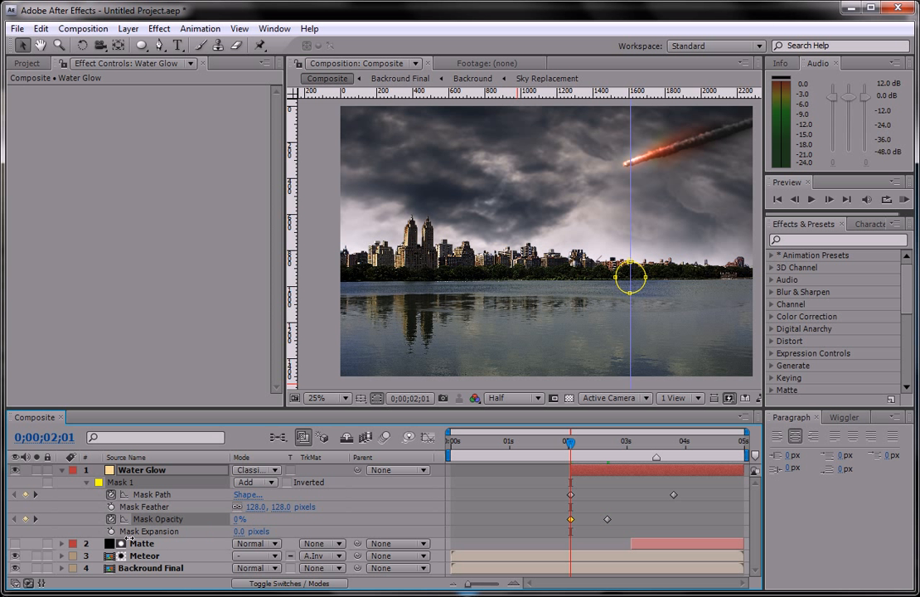
drag(572, 441, 675, 407)
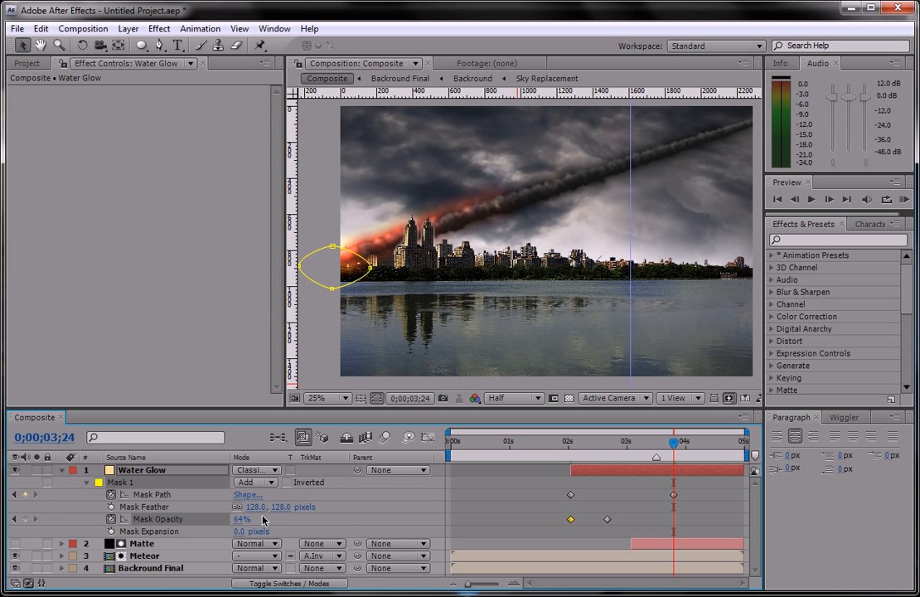
drag(241, 522, 340, 493)
At 0;00;03;06, enlarge the Water Glow mask around the twin towers by raising its top point, widening its sides and flattening its lower curve
drag(674, 443, 639, 455)
click(465, 499)
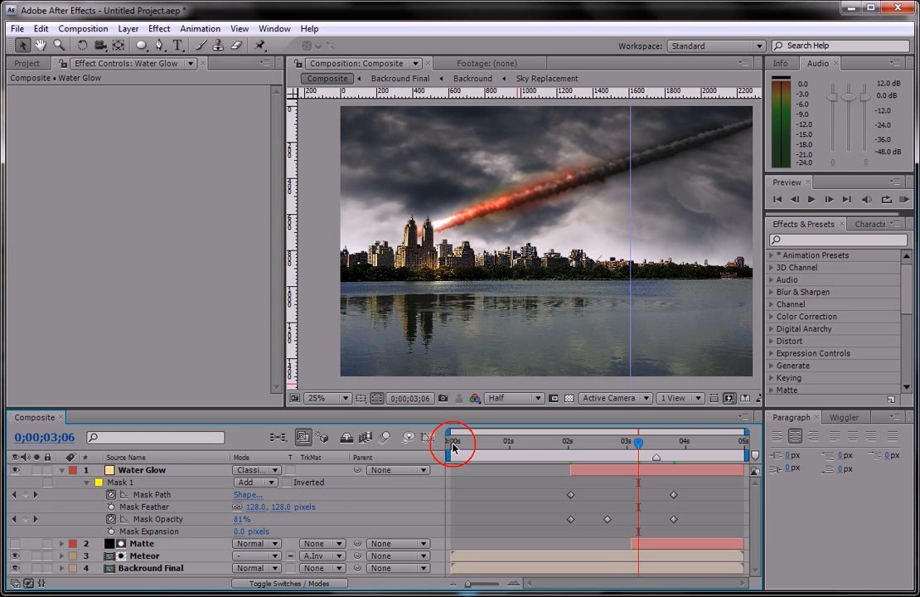
scroll(432, 243, up, 2)
drag(386, 315, 491, 300)
click(438, 296)
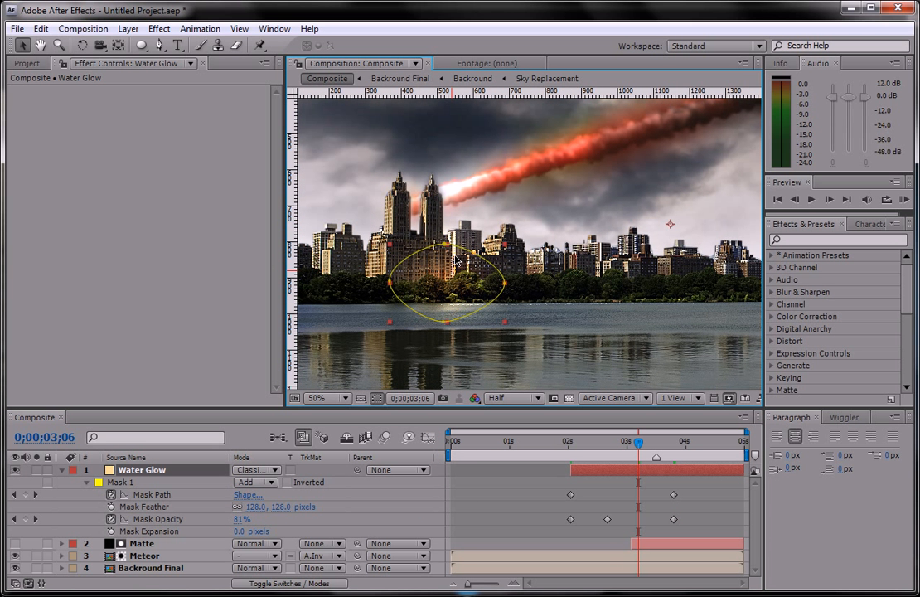
drag(446, 247, 443, 212)
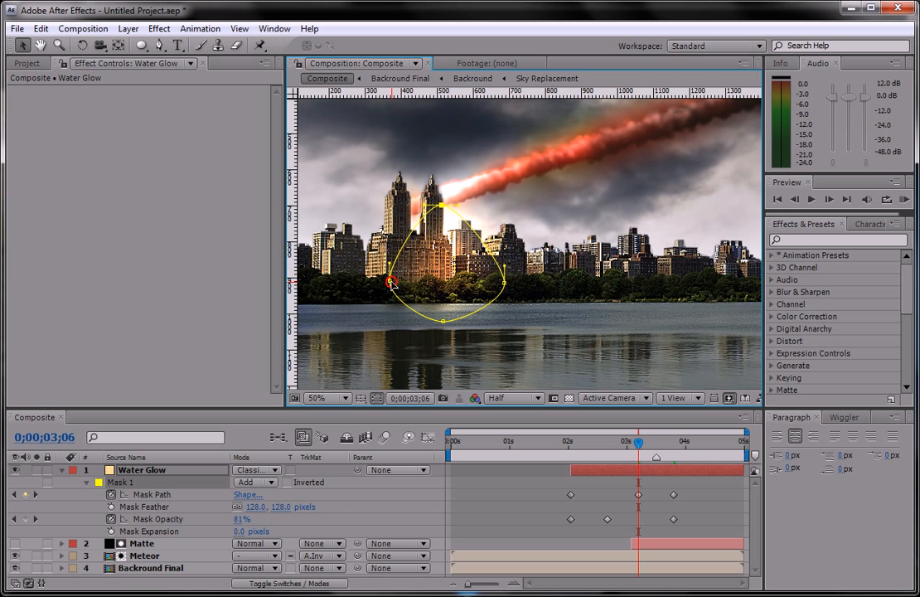
drag(390, 281, 347, 276)
drag(505, 284, 548, 273)
click(443, 321)
drag(425, 321, 367, 324)
drag(460, 321, 527, 320)
scroll(594, 257, down, 2)
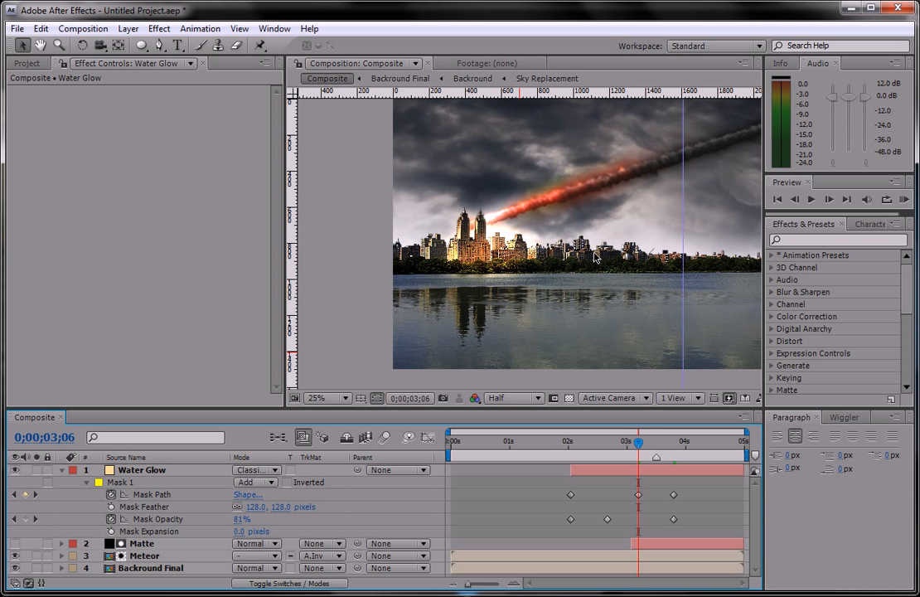
Check the glow at 0;00;03;24, and at 0;00;03;07 extend the mask's upper edge higher around the twin towers
drag(645, 450, 673, 435)
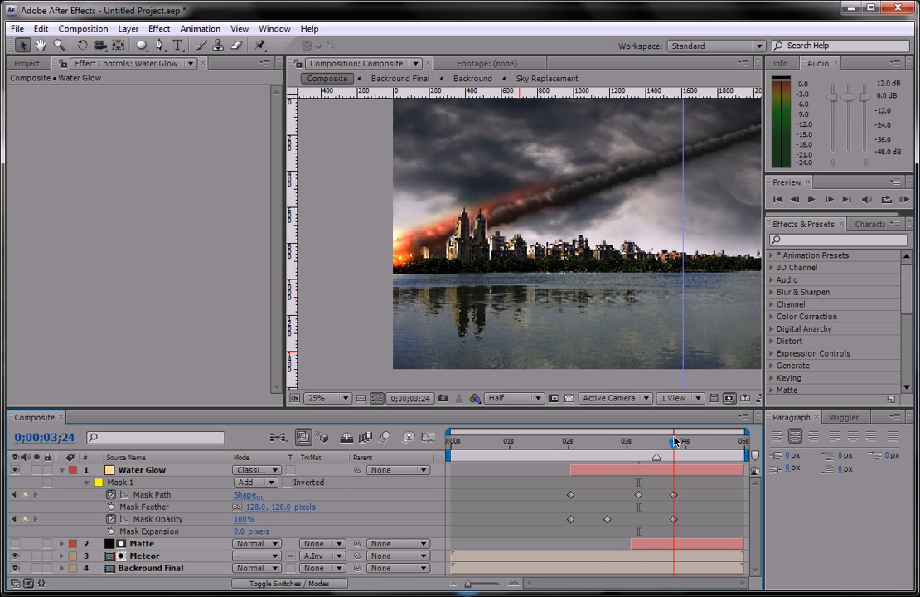
click(189, 470)
scroll(383, 253, up, 1)
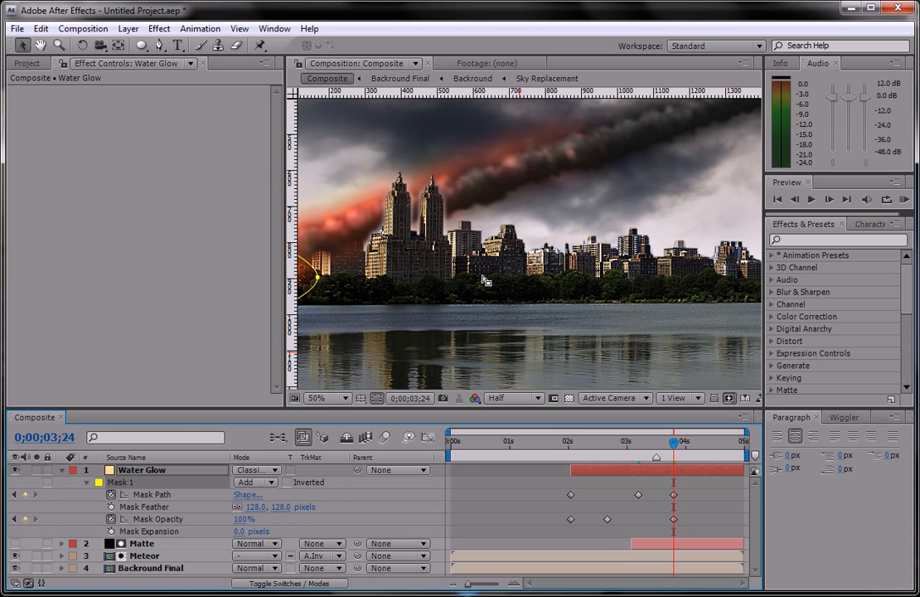
click(649, 444)
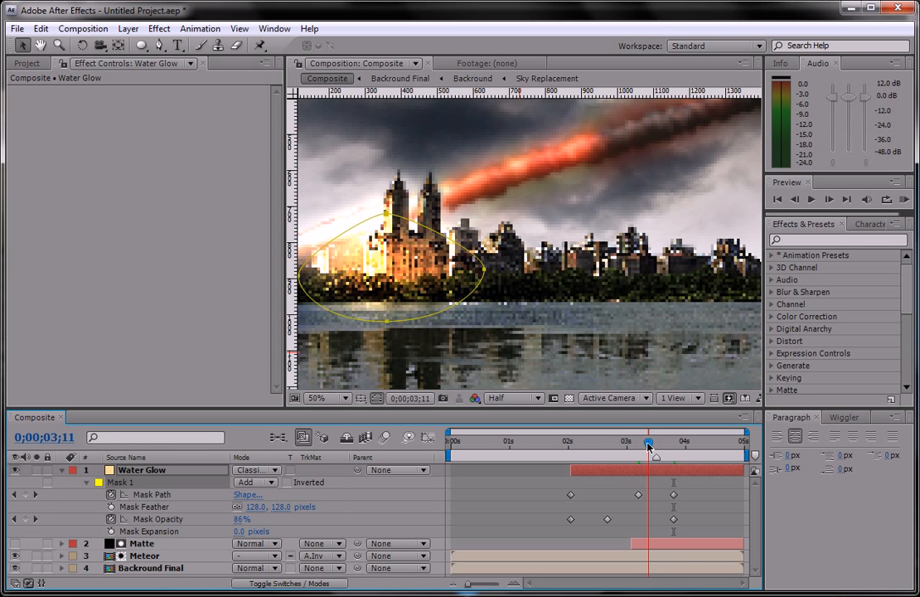
drag(648, 446, 641, 446)
click(434, 224)
drag(431, 205, 379, 172)
click(350, 446)
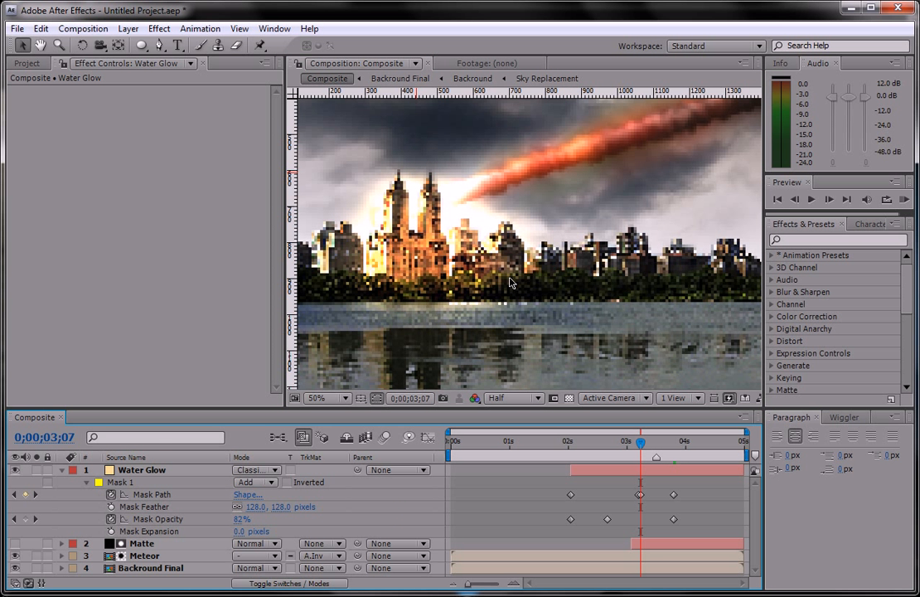
scroll(504, 285, down, 4)
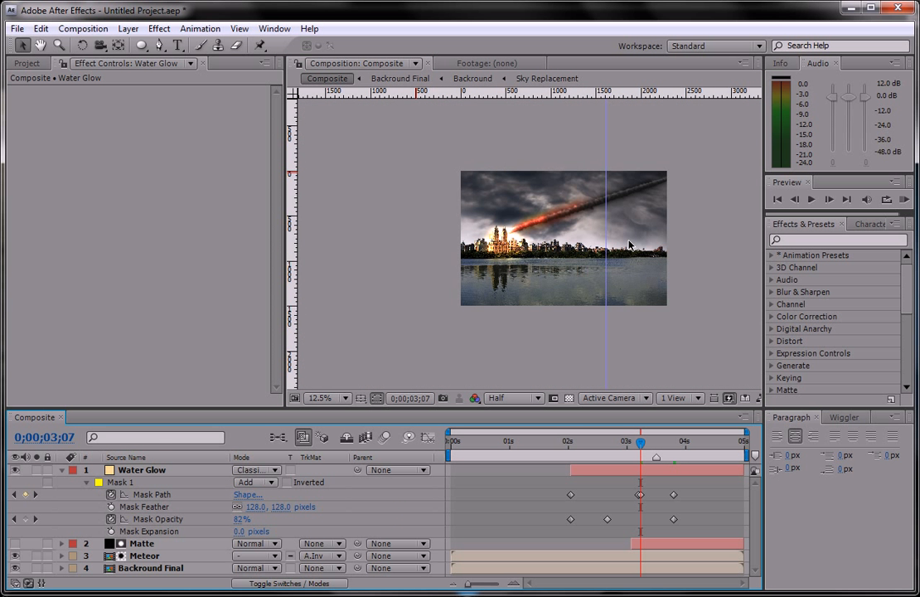
scroll(629, 245, up, 2)
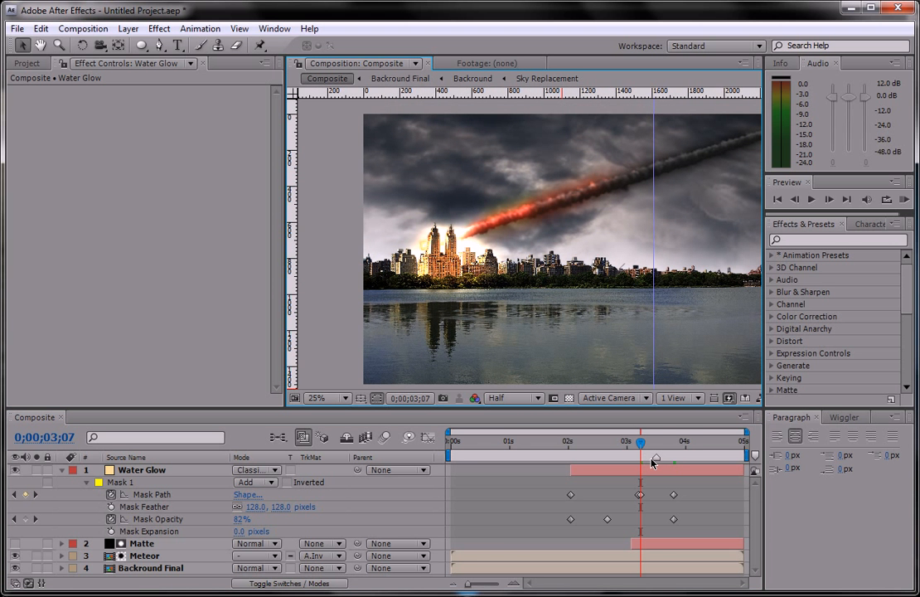
Collapse Water Glow's properties and preview the meteor and glow animation
drag(640, 442, 607, 455)
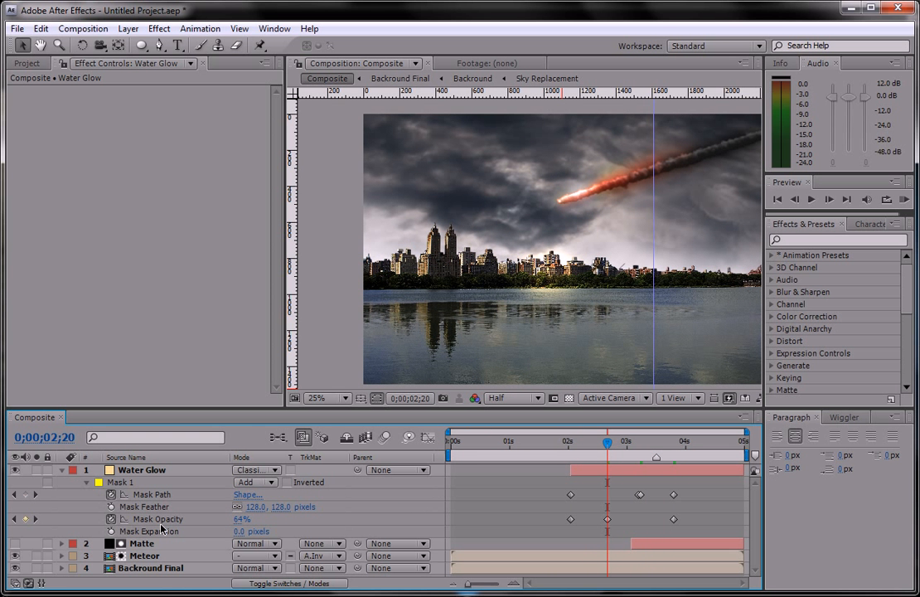
click(60, 470)
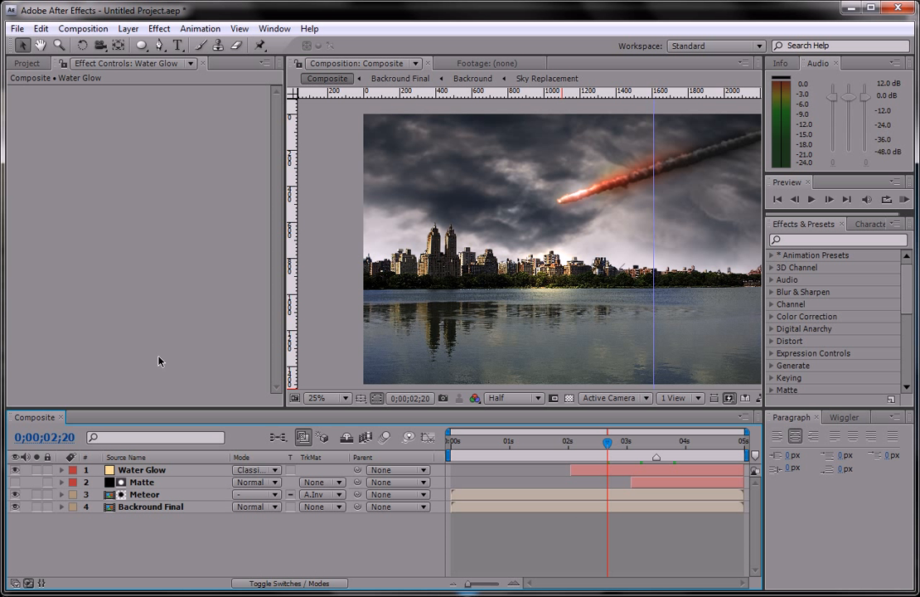
key(KP_0)
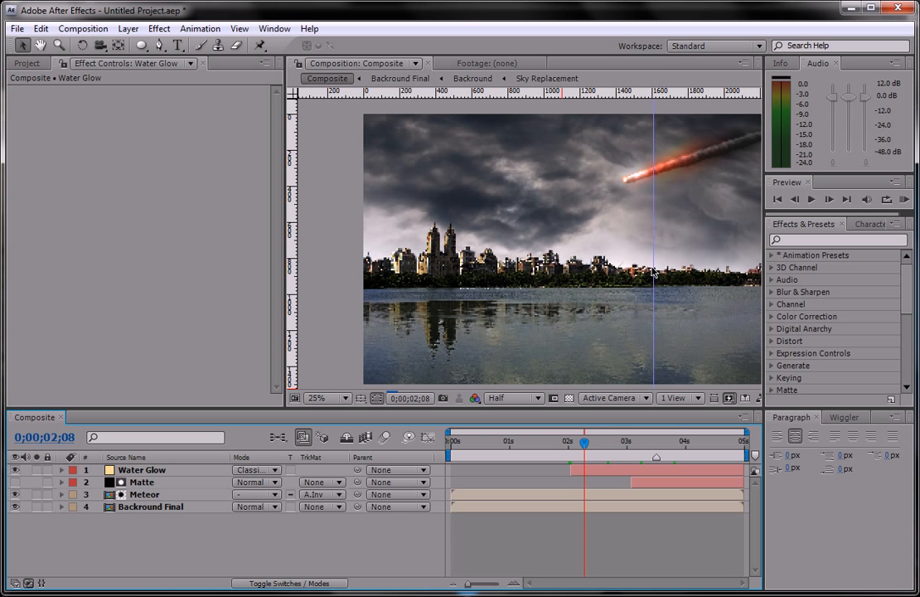
click(502, 204)
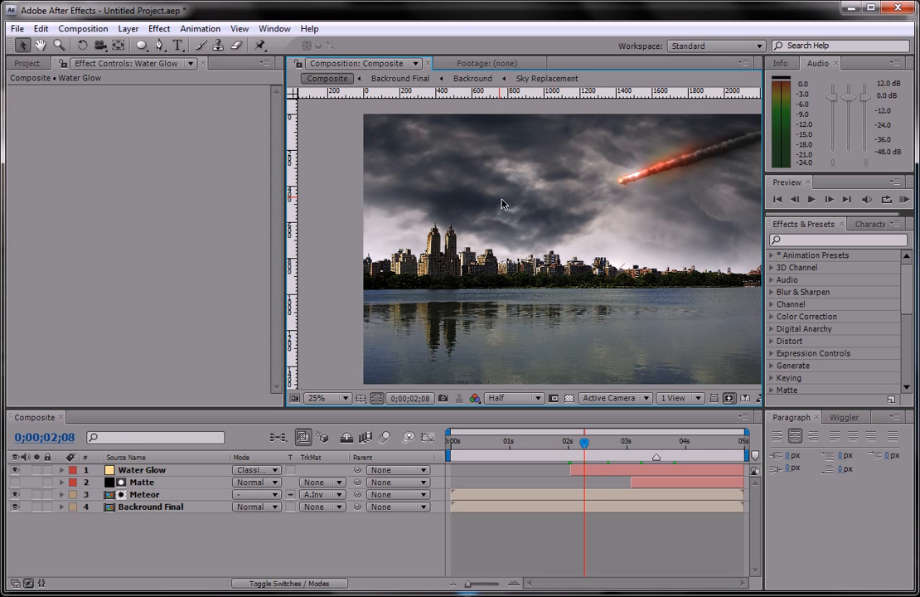
Hide the guides and rulers and centre the full picture in the composition view
scroll(502, 204, down, 2)
mouse_move(317, 266)
mouse_down()
mouse_move(334, 254)
mouse_move(306, 268)
mouse_up()
scroll(497, 265, up, 2)
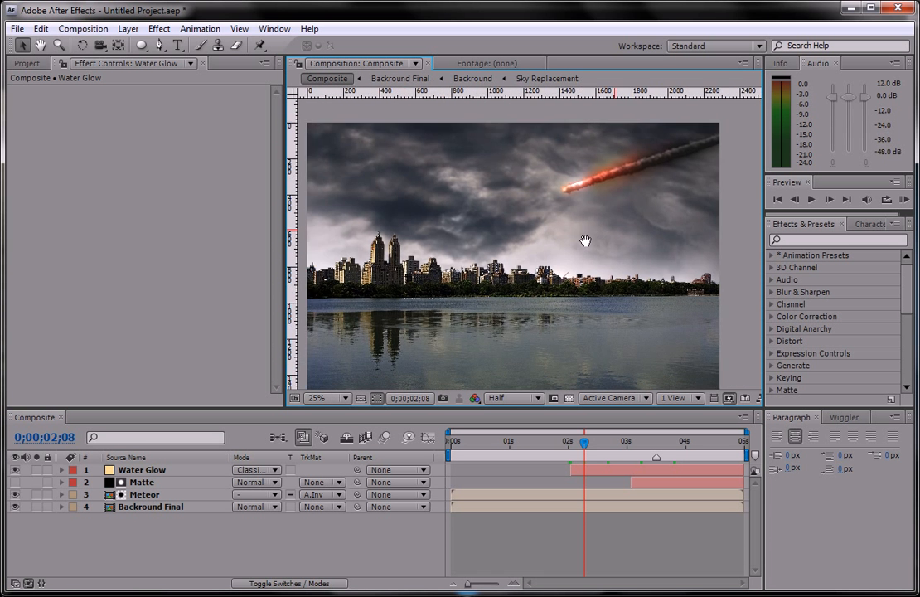
drag(585, 241, 616, 223)
click(361, 398)
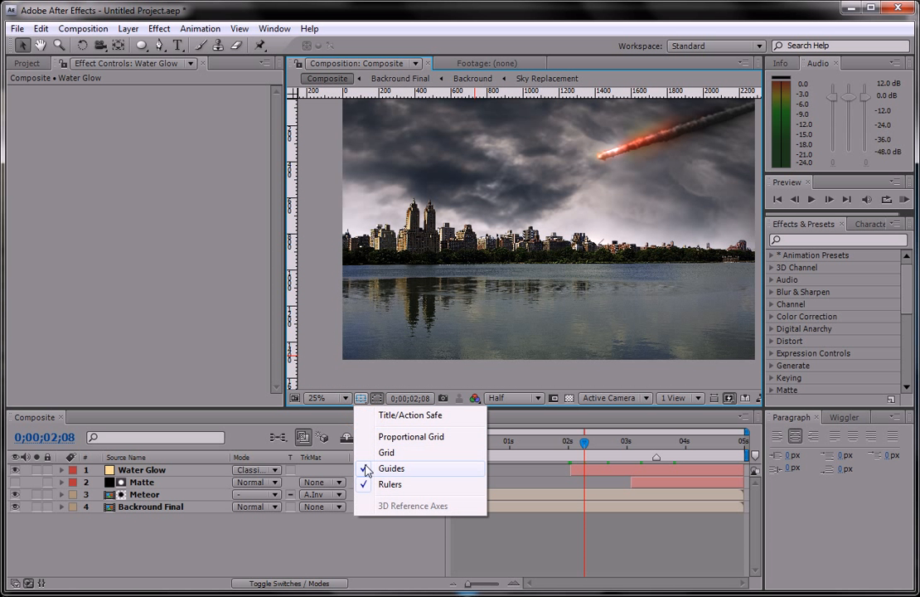
click(368, 470)
click(360, 398)
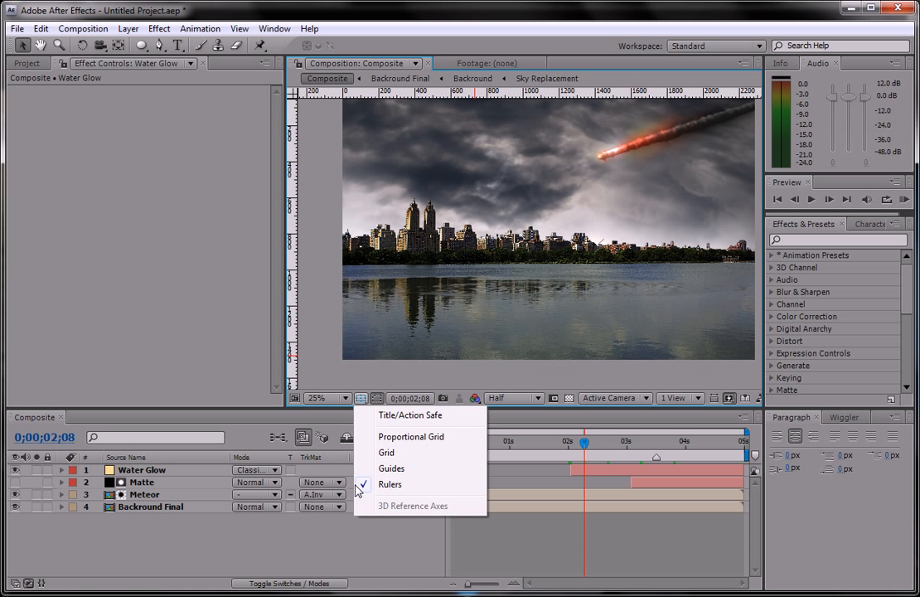
click(363, 485)
drag(578, 189, 567, 210)
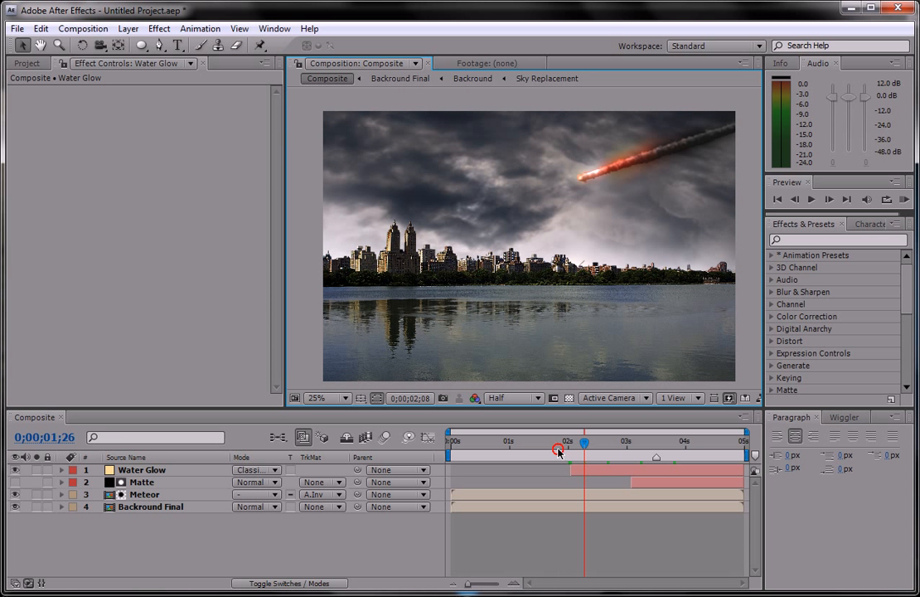
At 0;00;03;15, stretch the Water Glow mask past the picture's left edge and lower its upper edge to follow the meteor's trail
drag(558, 451, 657, 407)
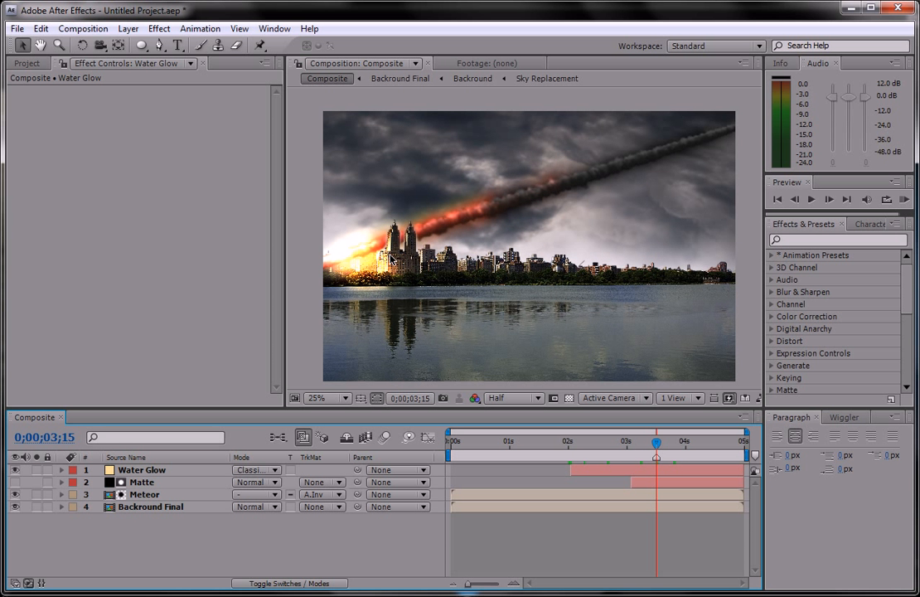
key(period)
drag(372, 272, 409, 229)
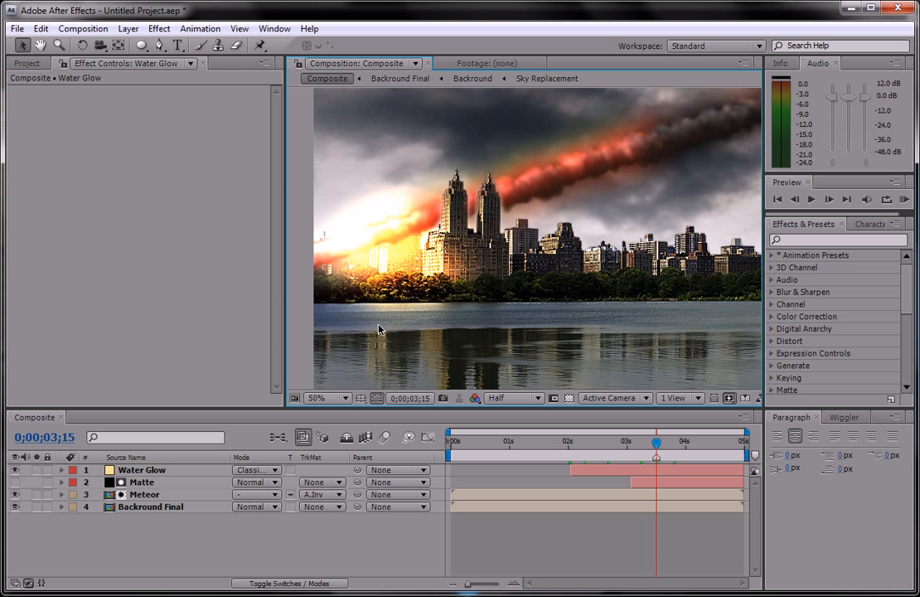
click(157, 474)
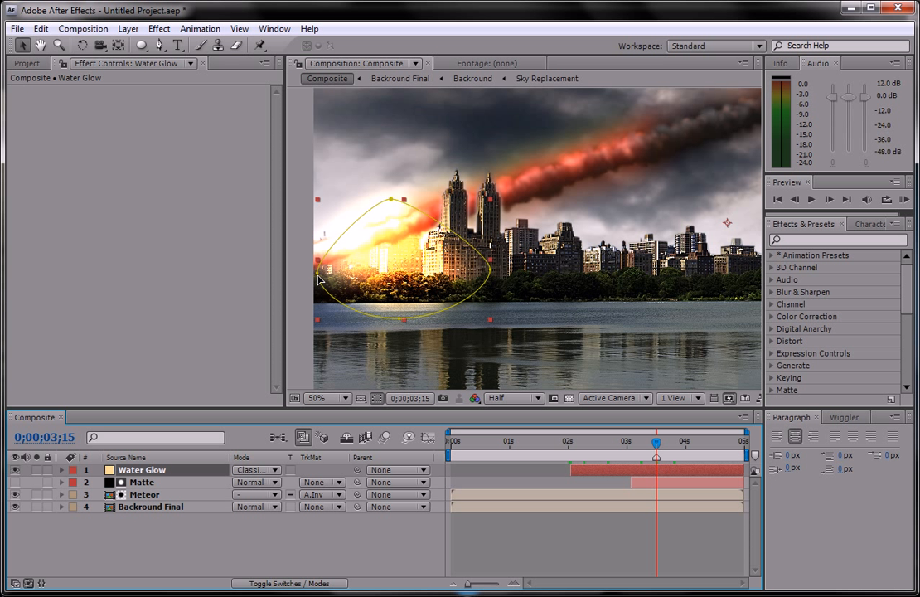
drag(319, 279, 247, 289)
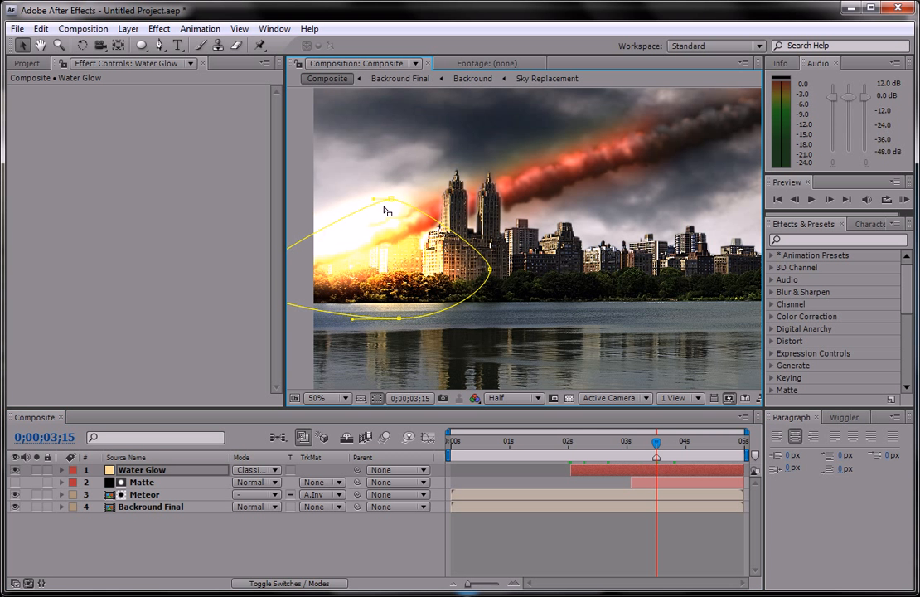
drag(390, 202, 375, 244)
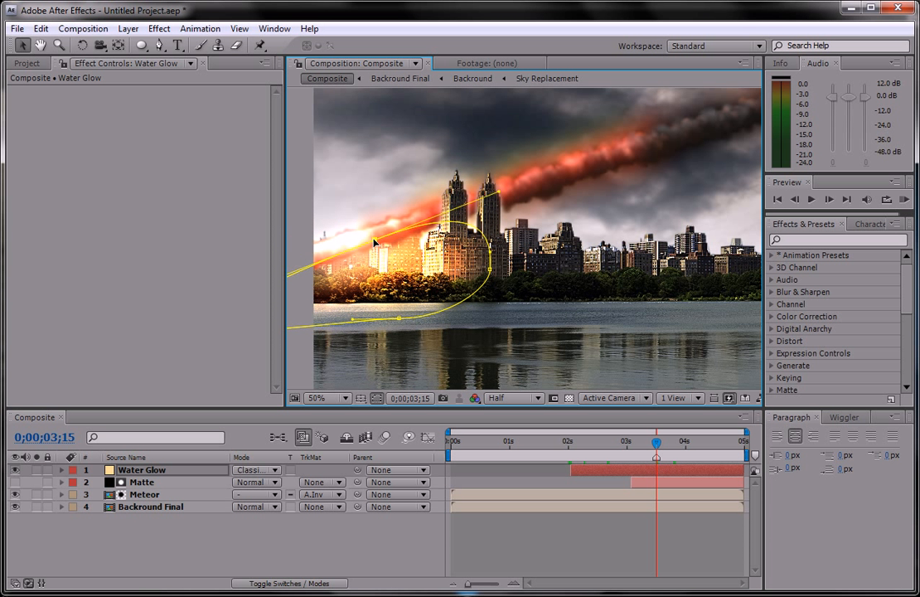
click(477, 455)
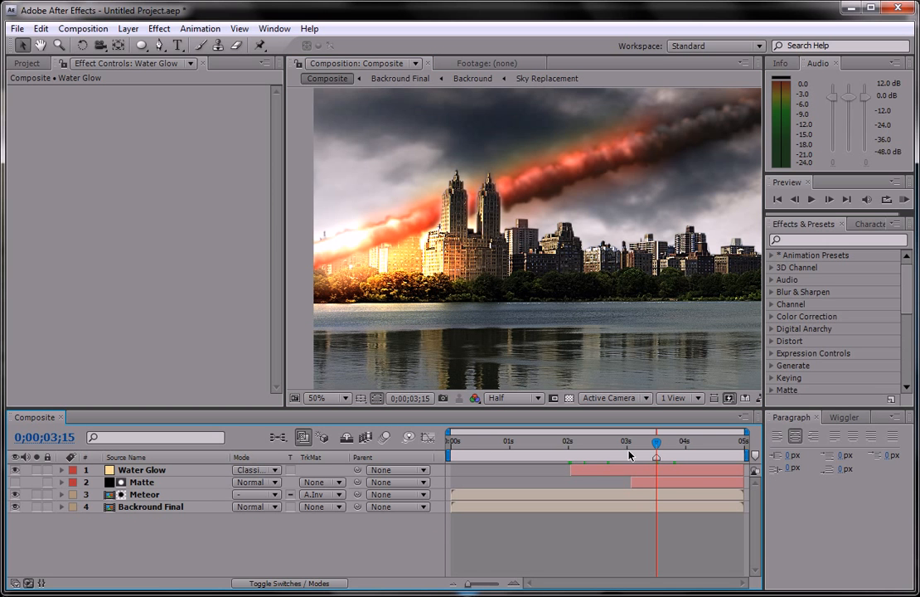
Scrub up to 0;00;03;16 to review the reshaped glow across the full picture
drag(630, 456, 658, 439)
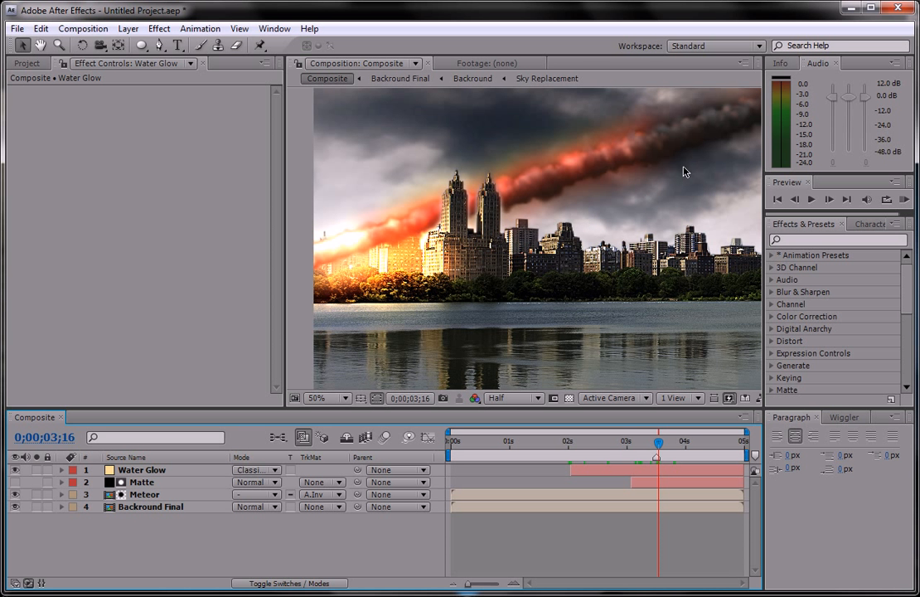
drag(645, 215, 523, 205)
scroll(591, 243, down, 2)
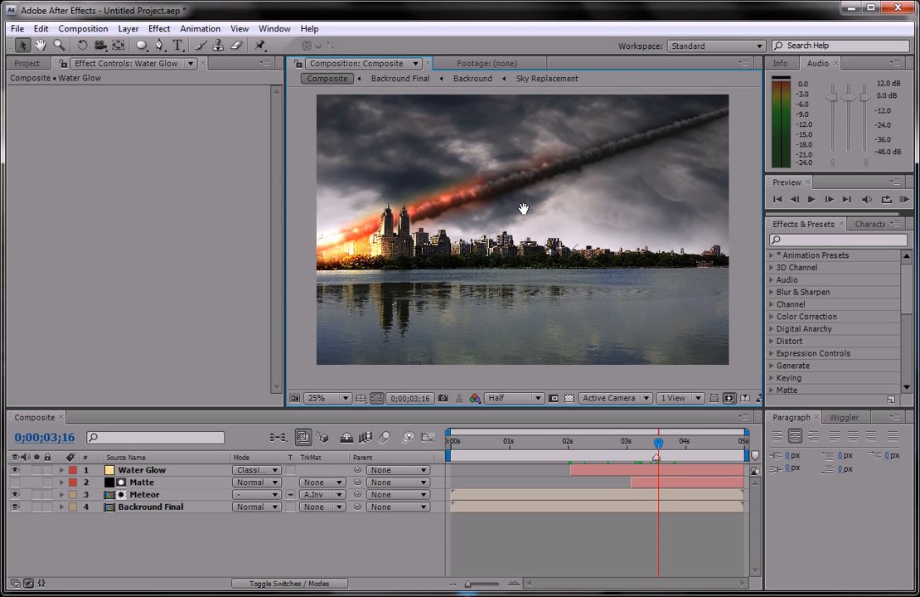